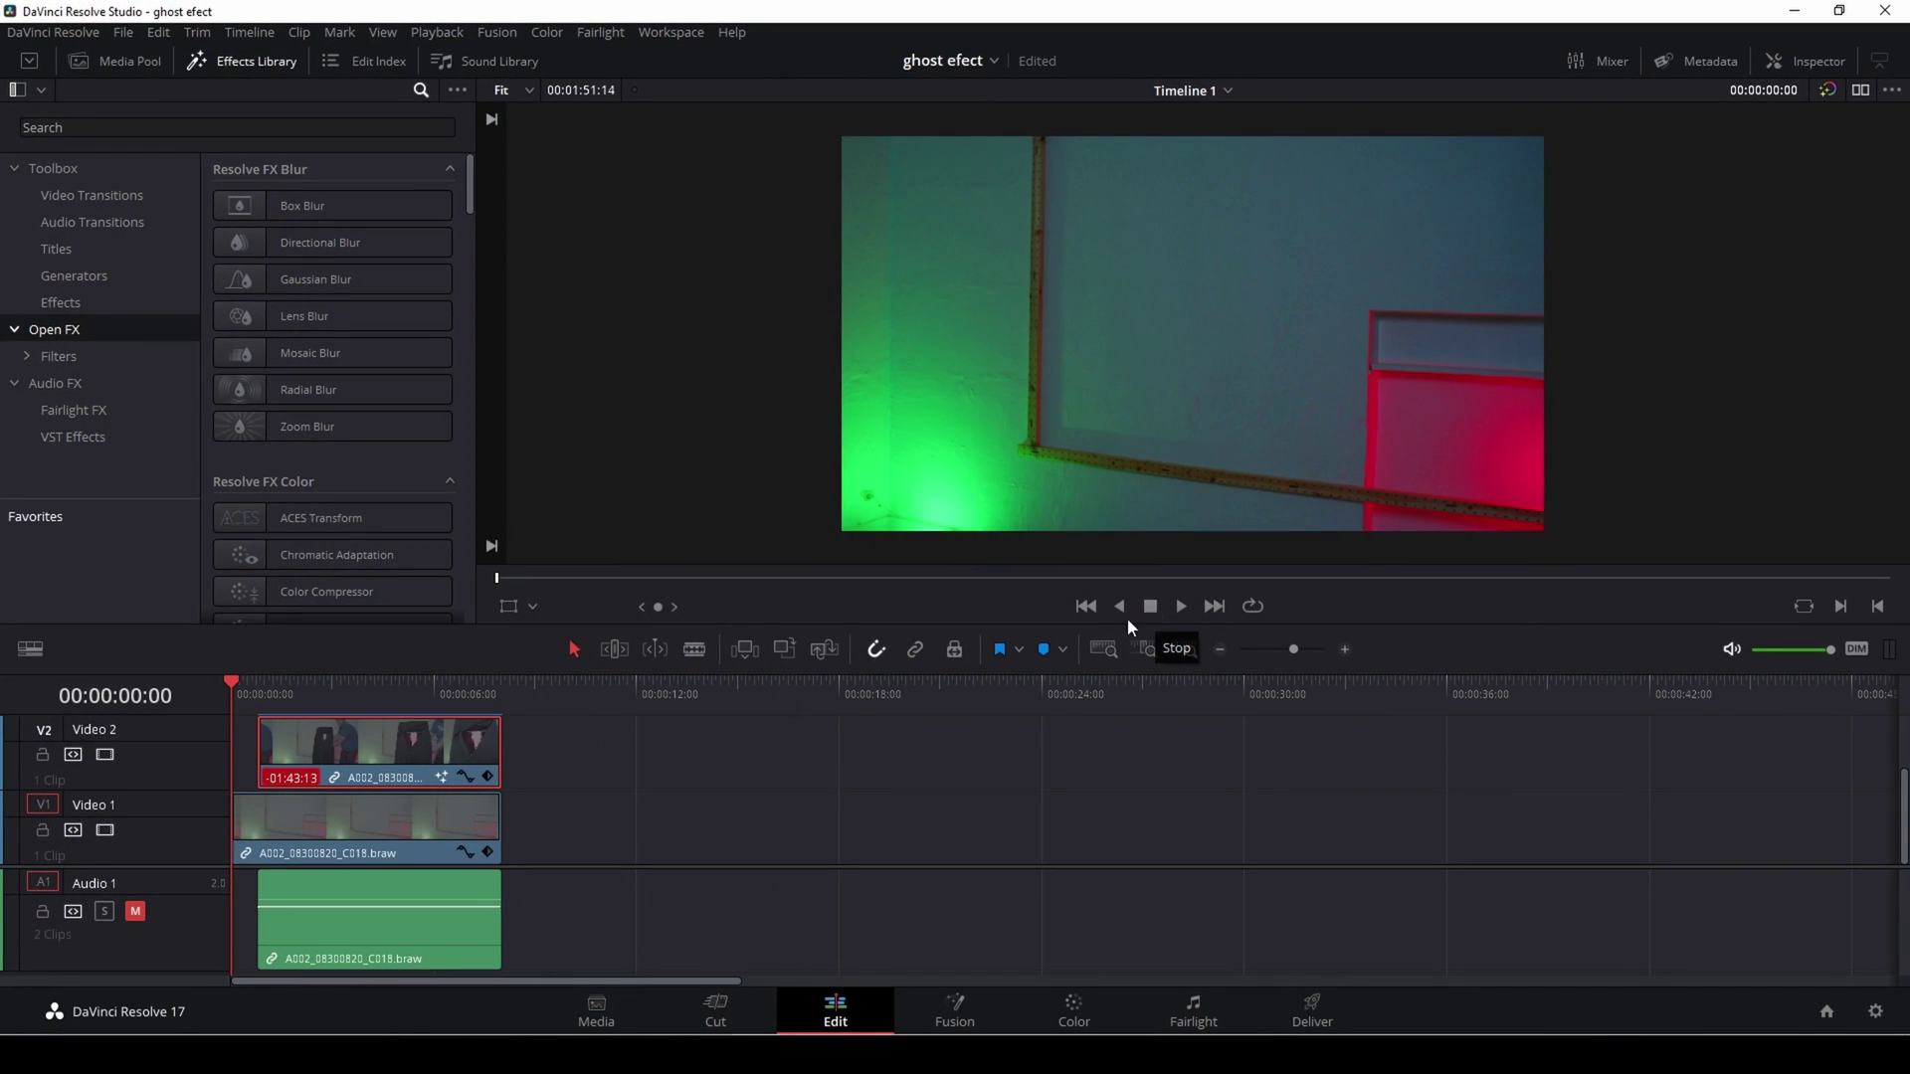
Step: Park at 00:00:00:19 where the cloth appears and open the V2 clip on the Color page
left_click_drag(372, 688, 367, 693)
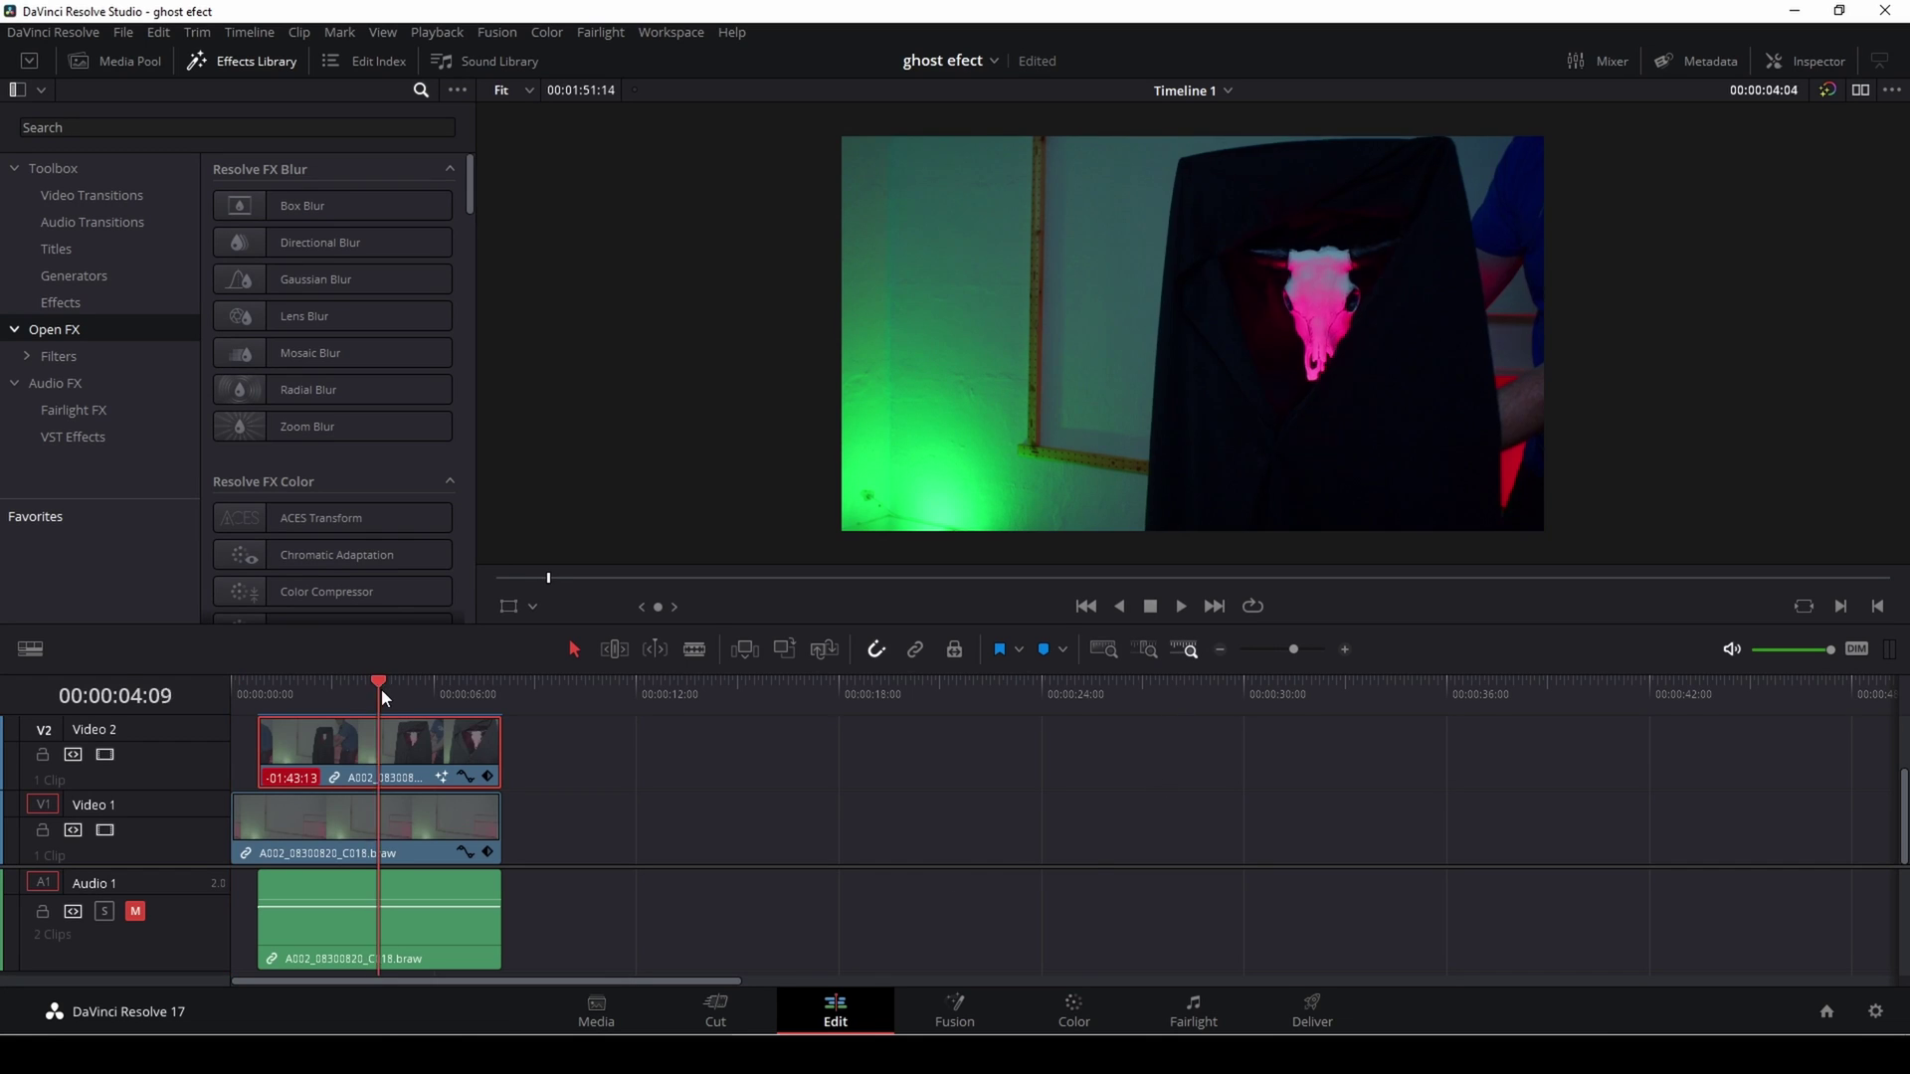
left_click(235, 686)
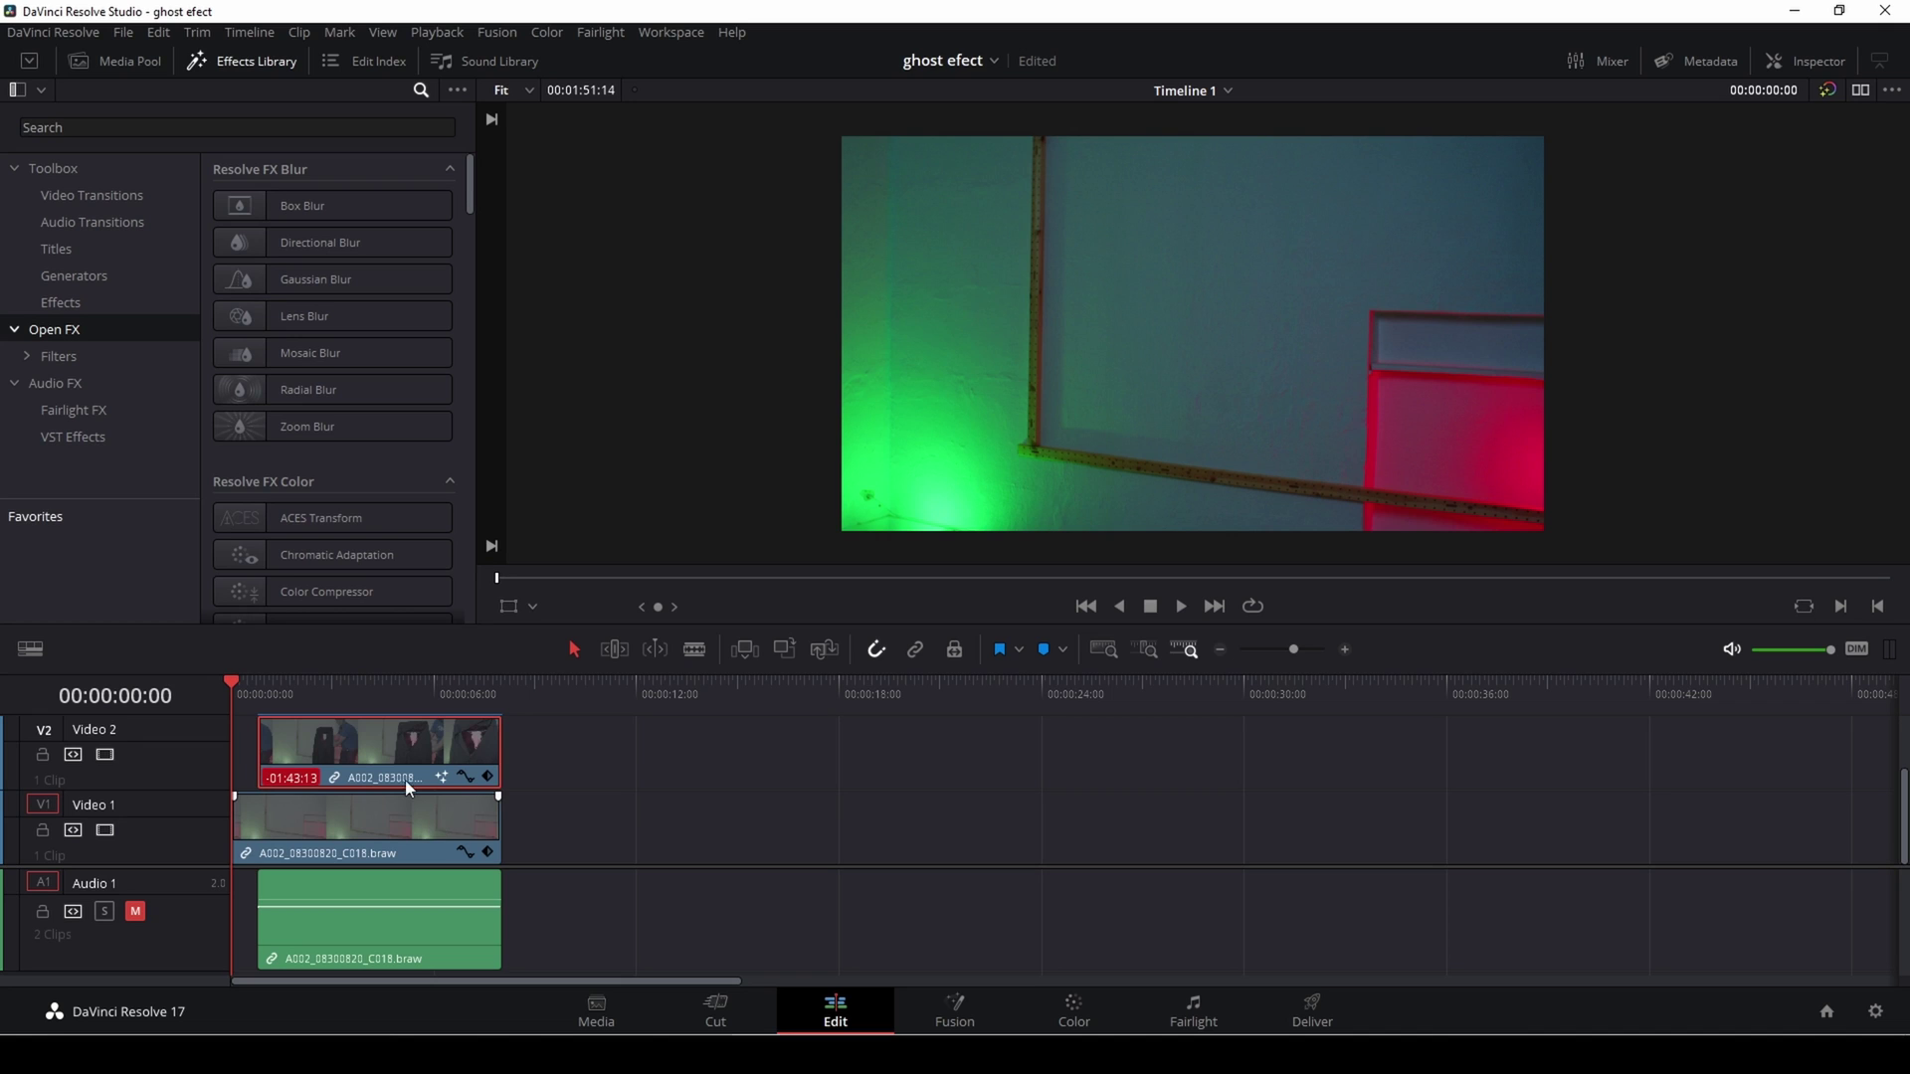
left_click_drag(235, 681, 251, 684)
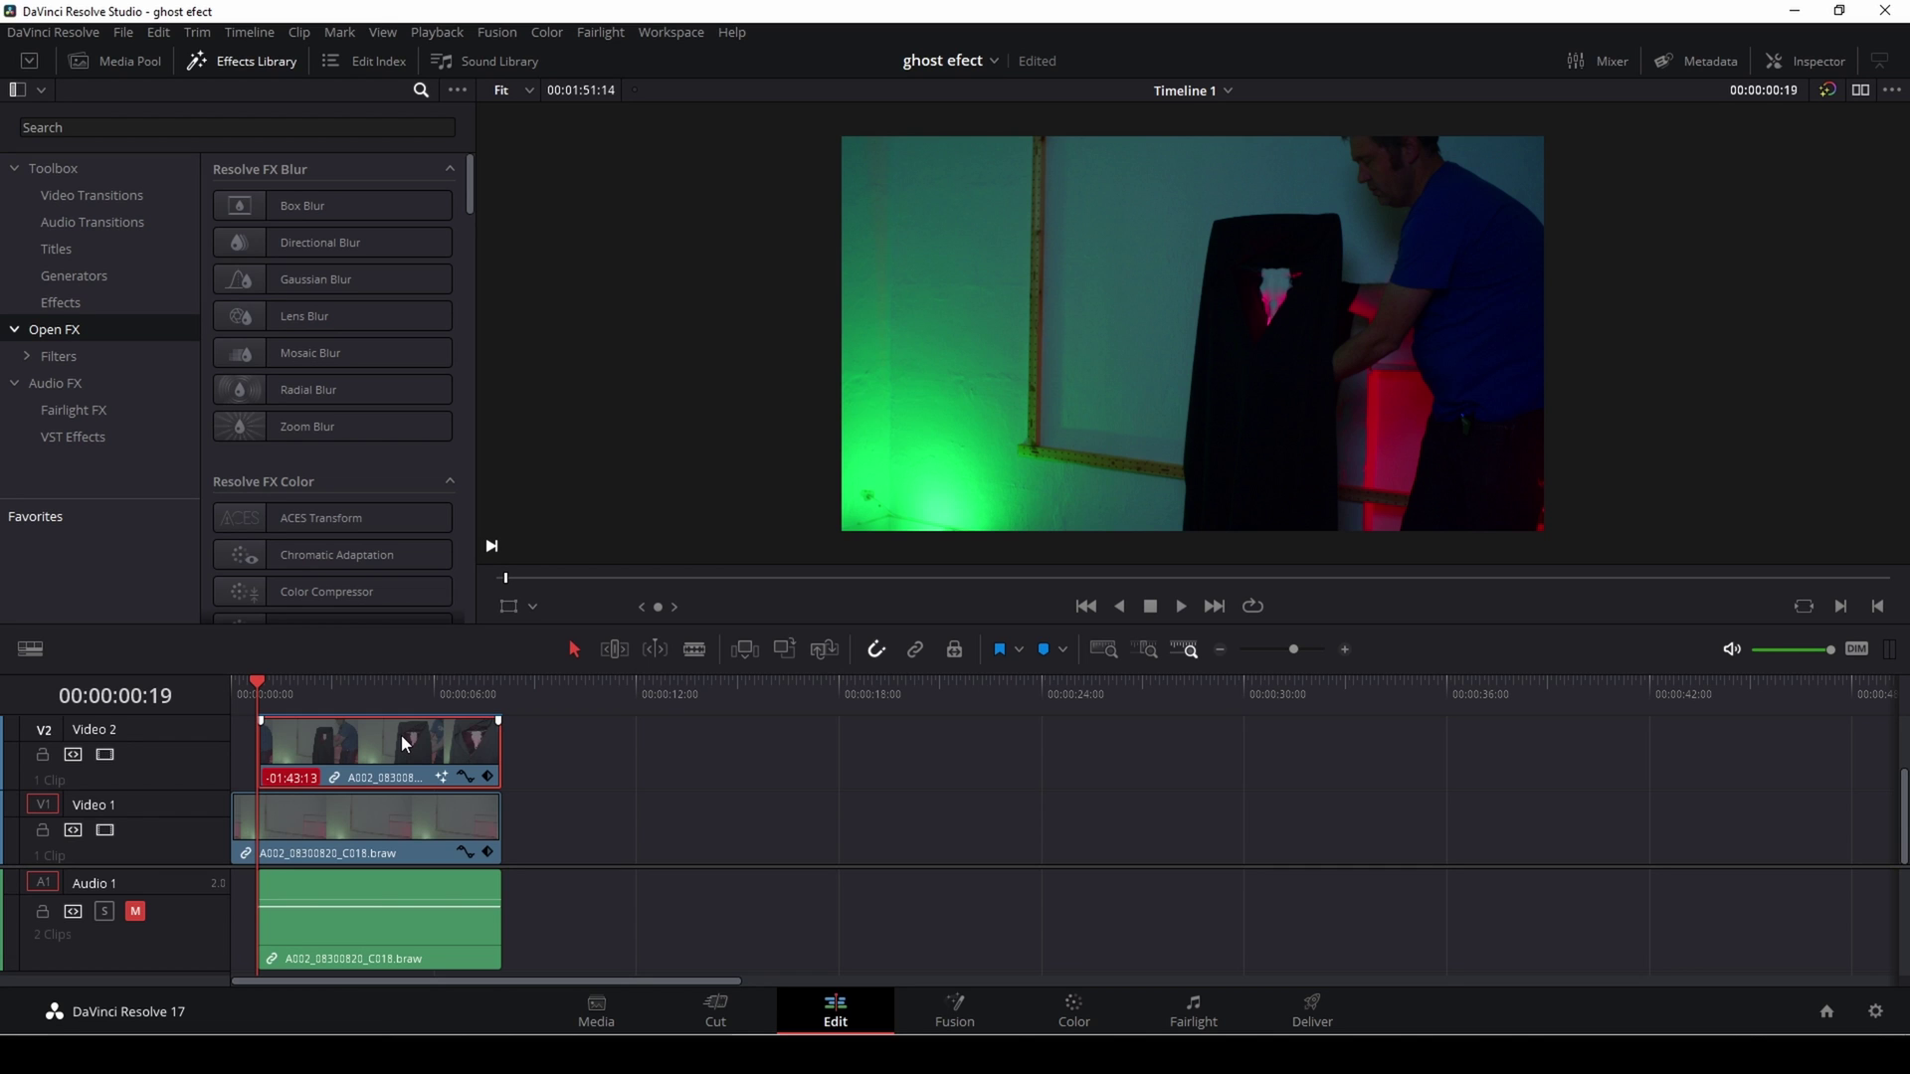
left_click(1074, 1014)
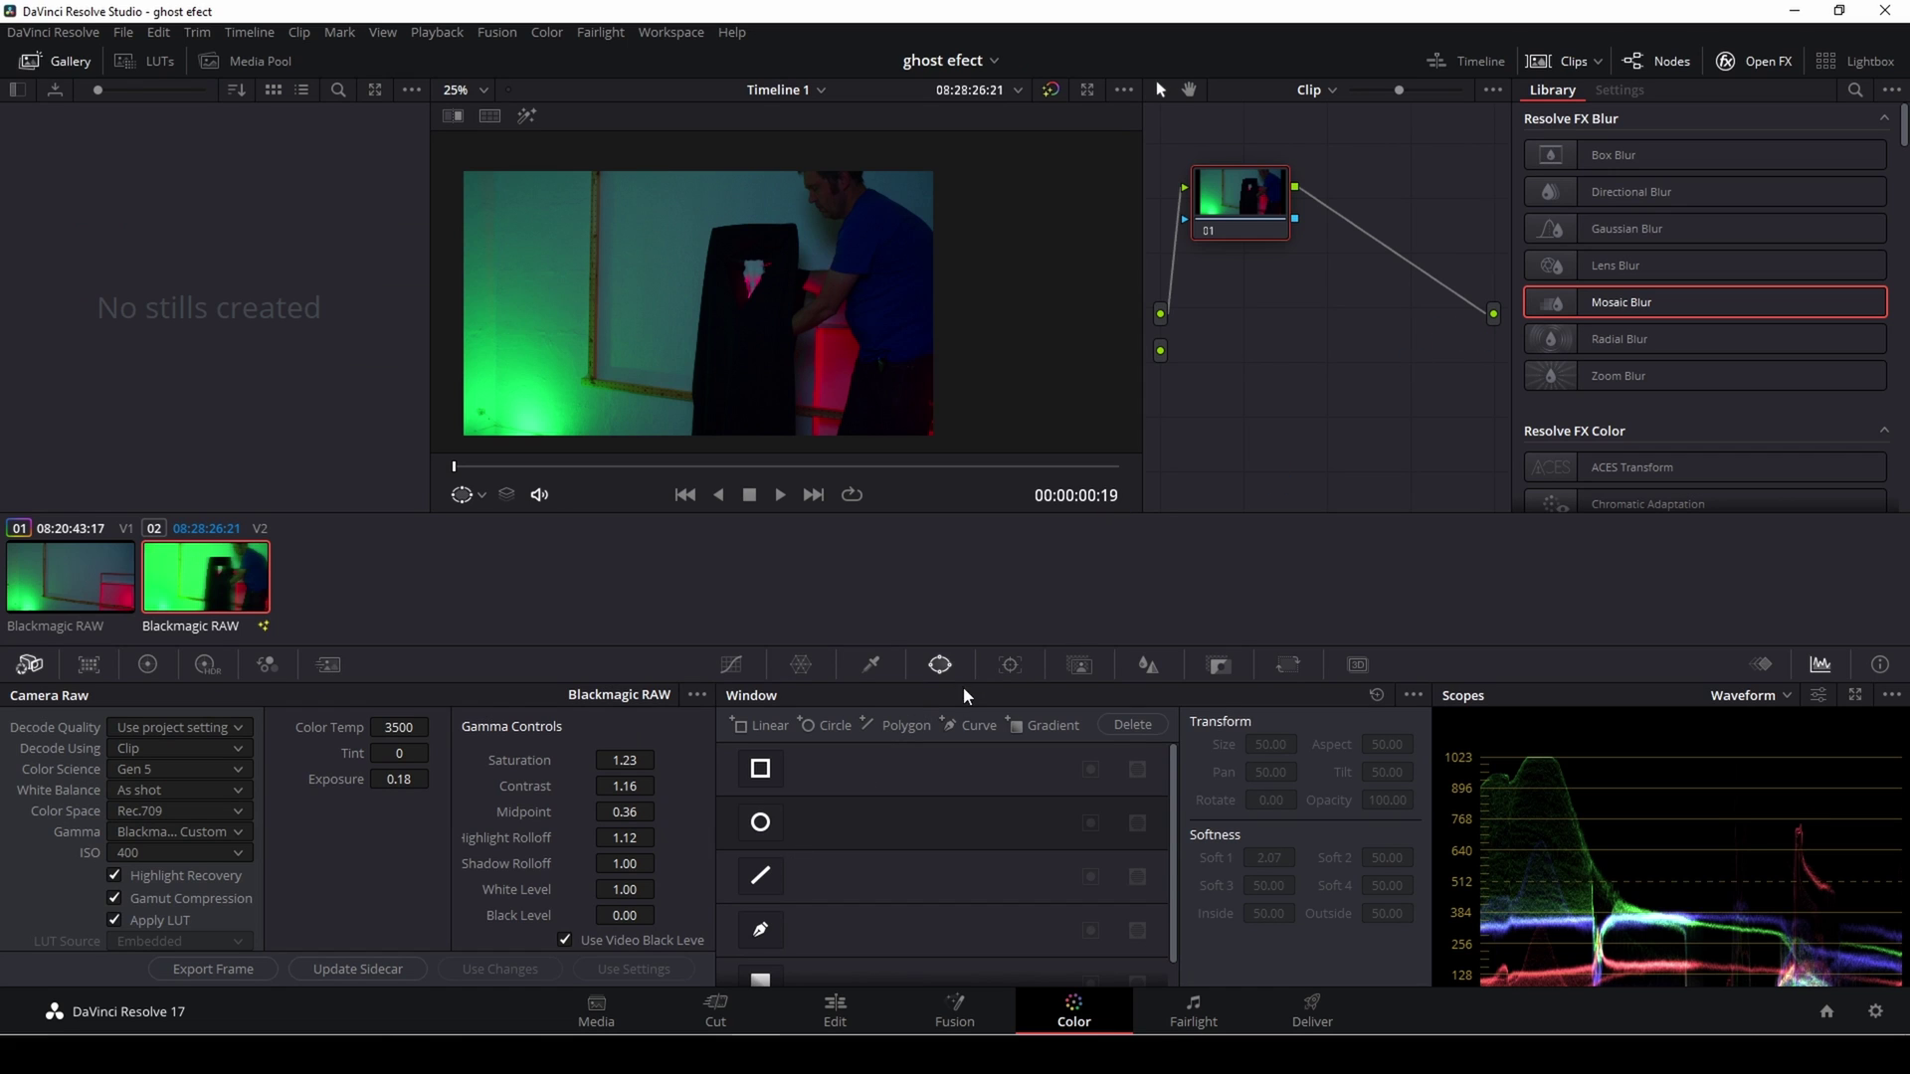
Step: Draw a Curve window around the black cloth with Softness Inside 0.84 and Outside 0.10
left_click(762, 931)
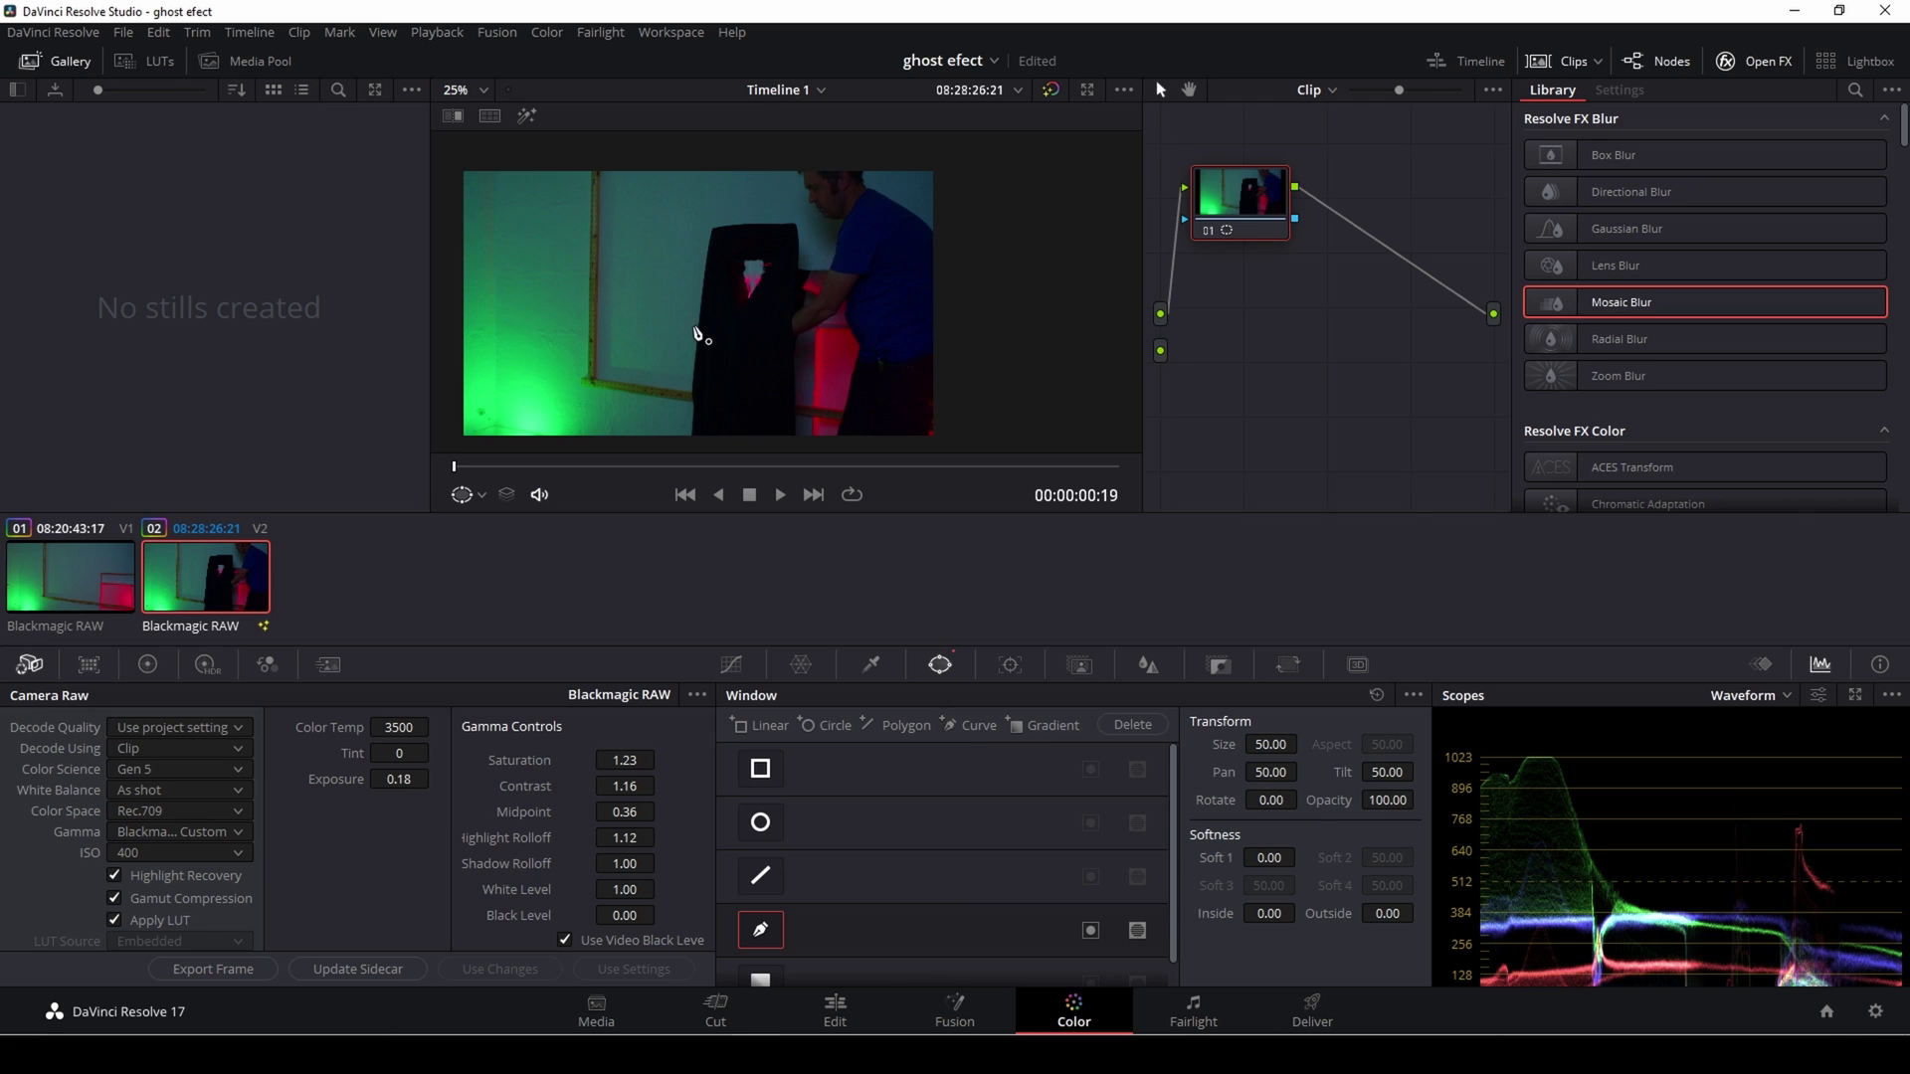
scroll(796, 368, "up", 2)
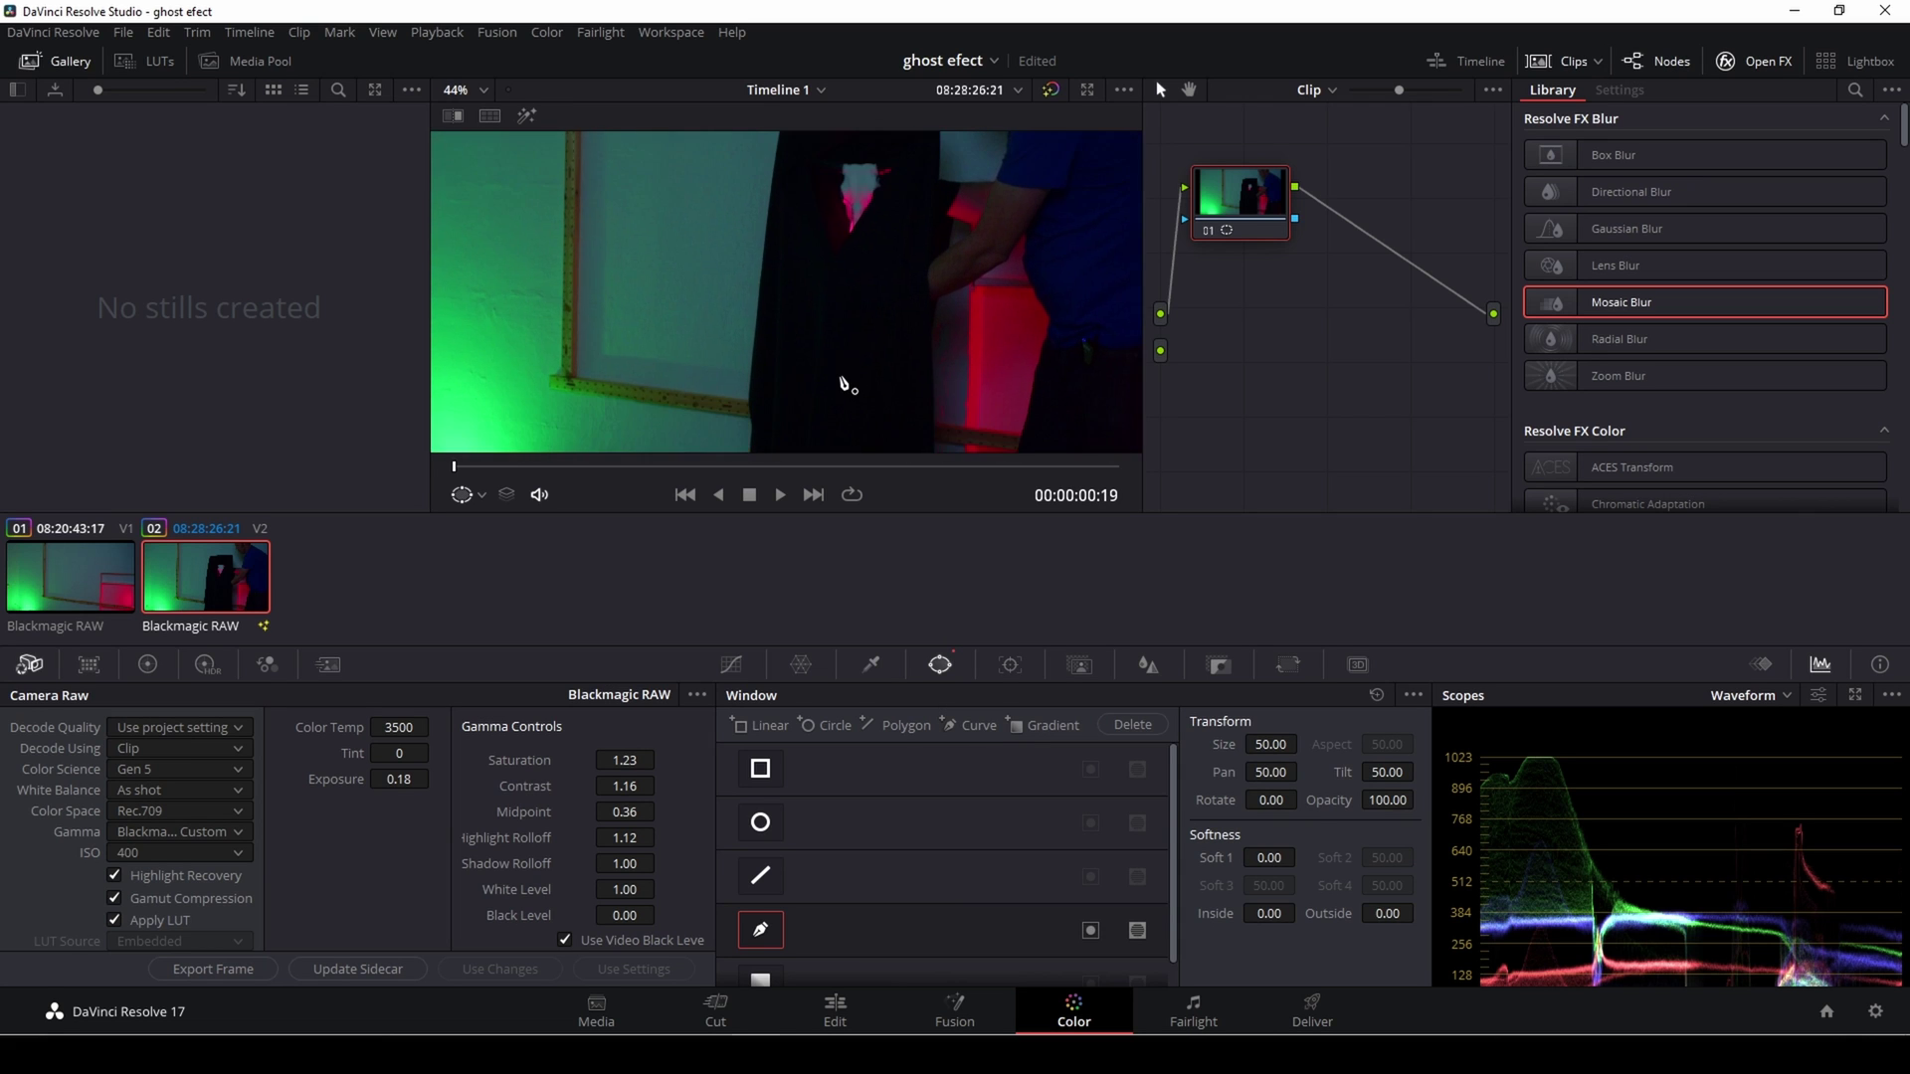
scroll(818, 356, "down", 1)
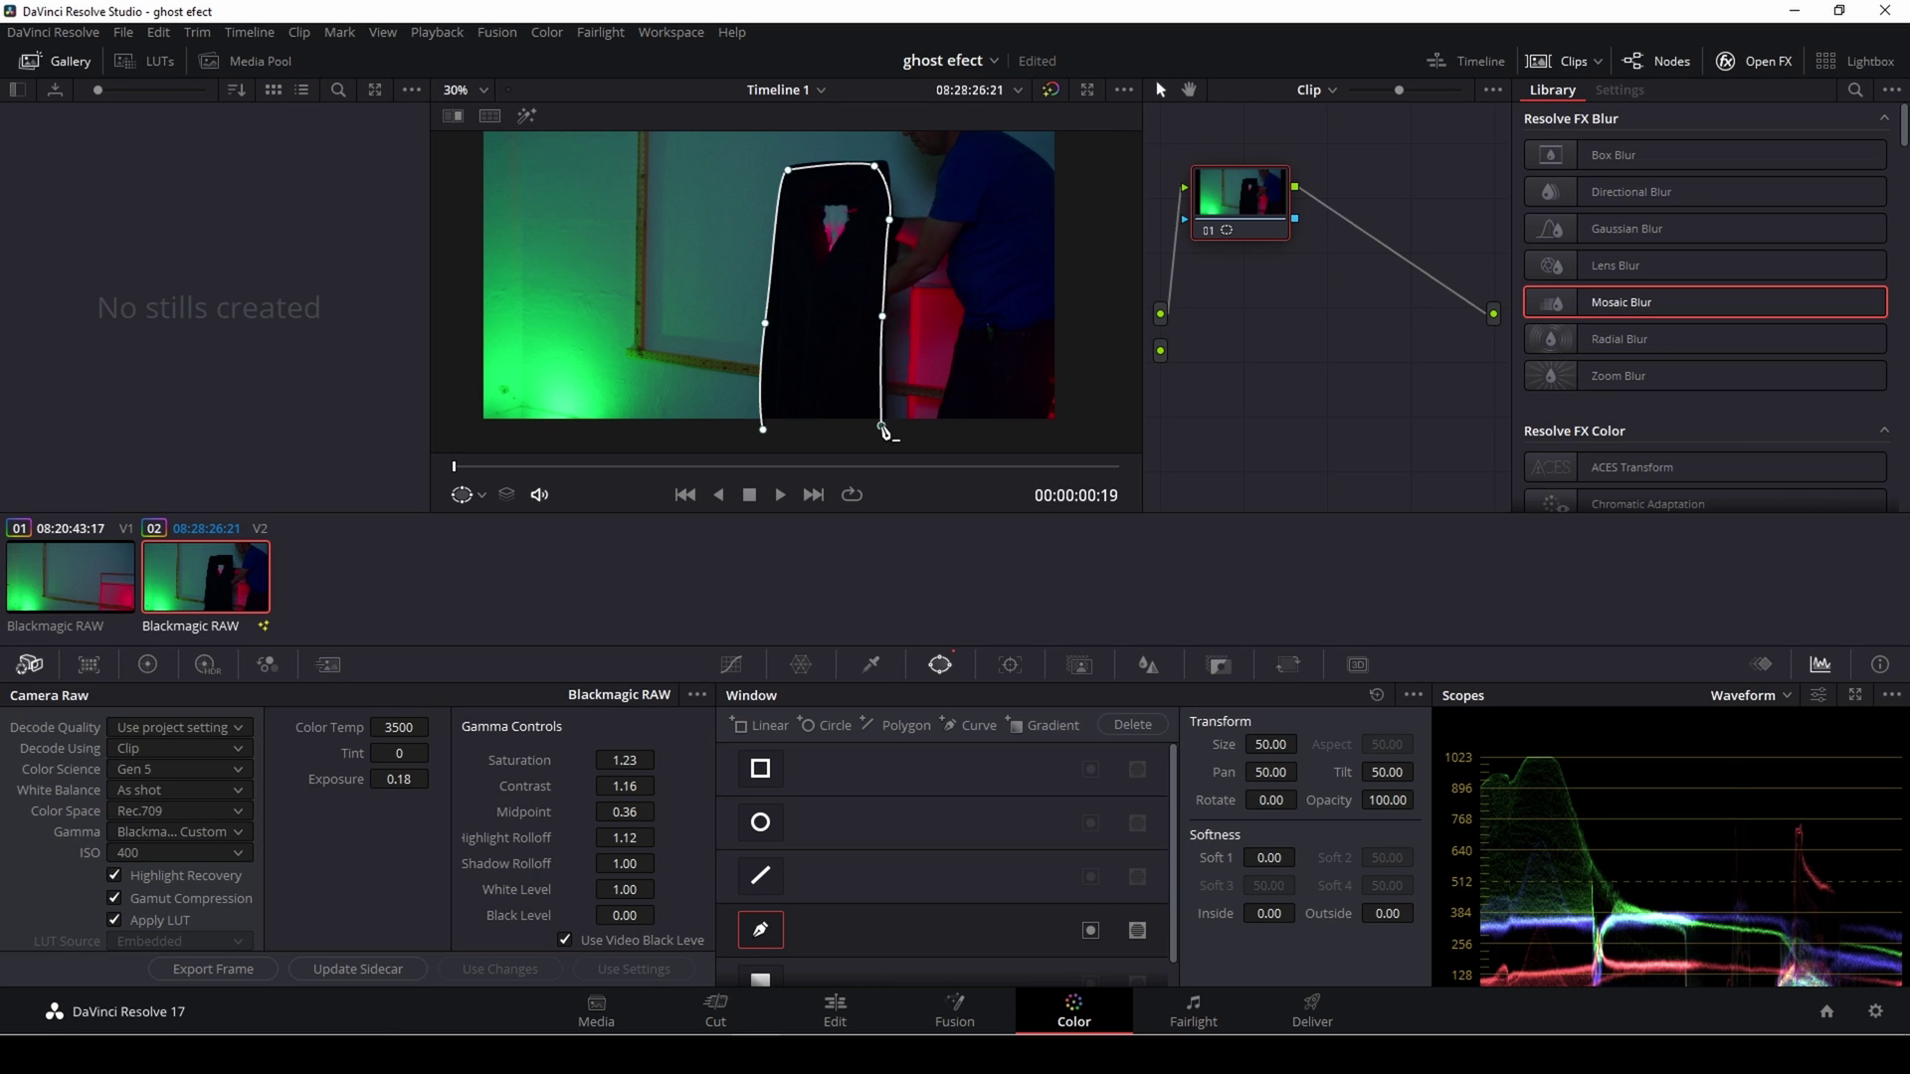
scroll(917, 432, "down", 2)
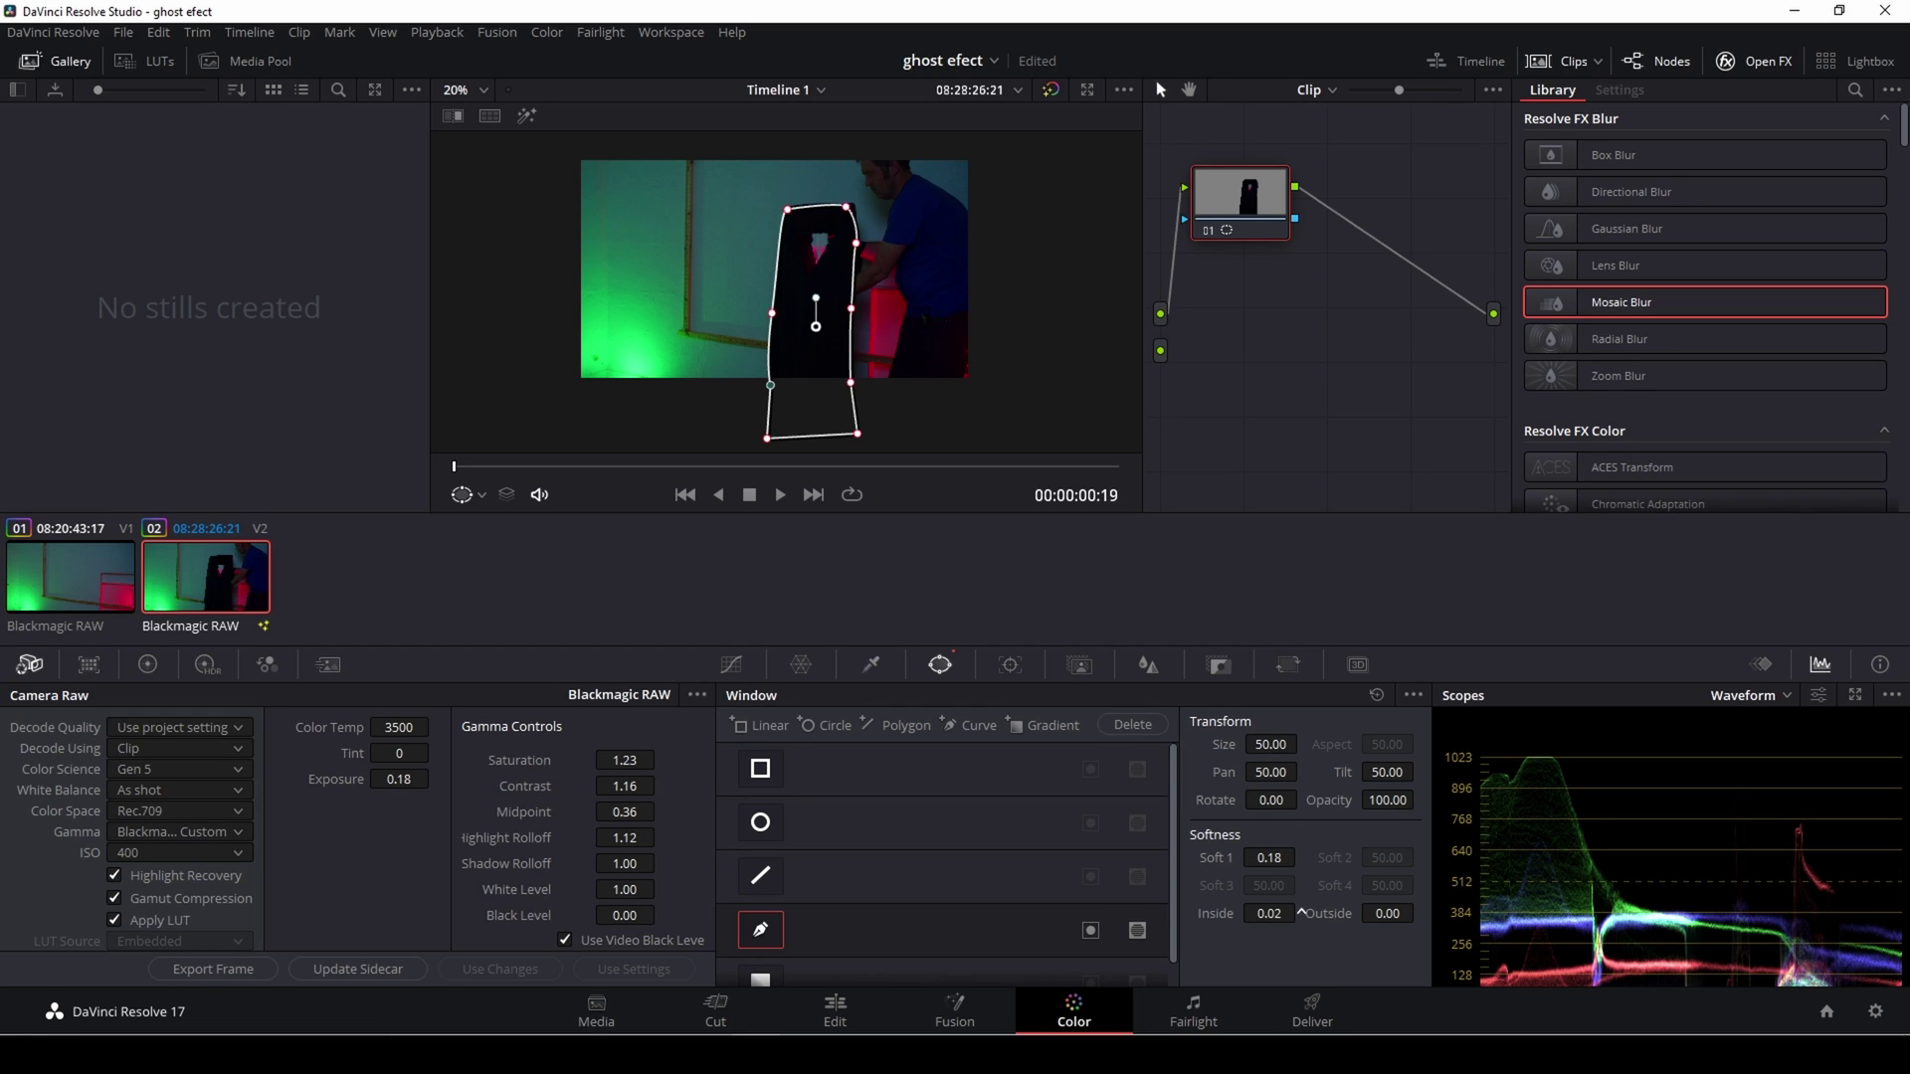
left_click_drag(1301, 912, 1300, 912)
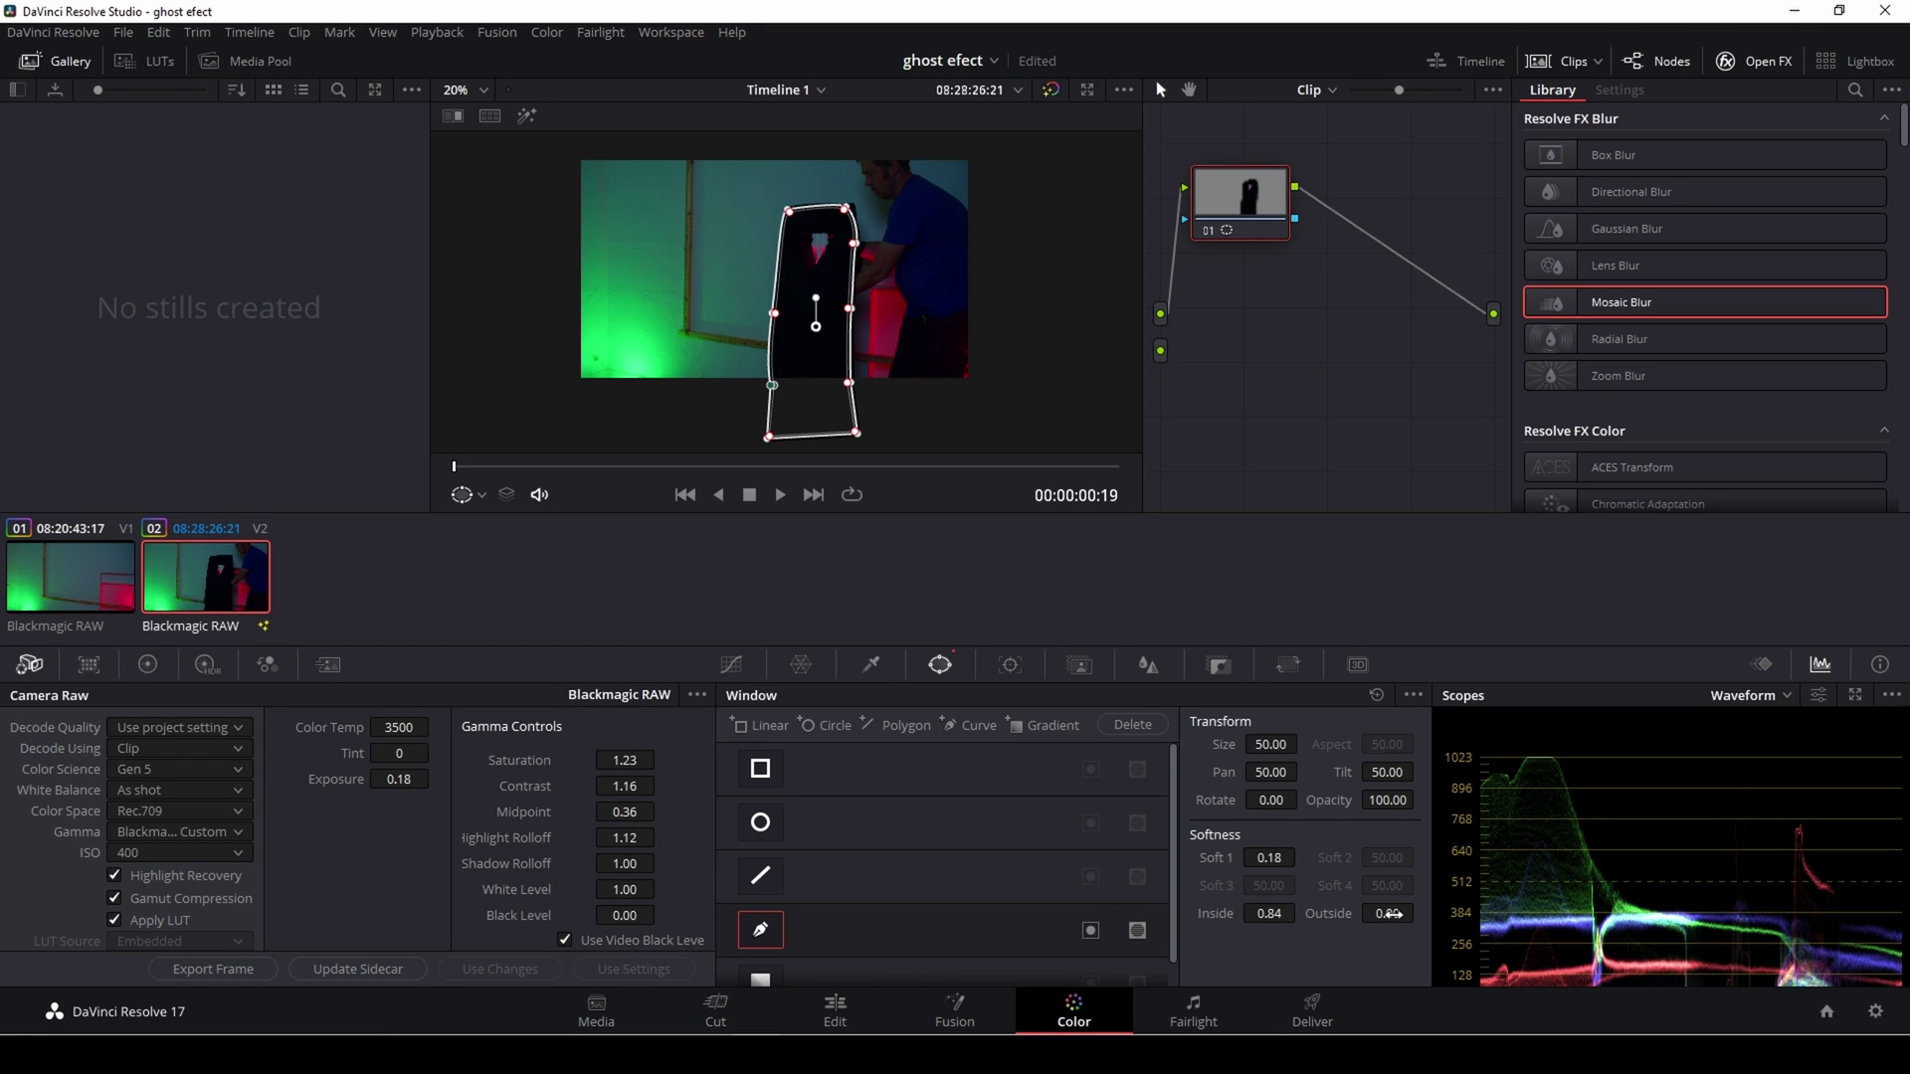
left_click_drag(1387, 913, 1418, 912)
Step: Track the cloth window forward, refit its top-left vertex, and scrub back to review
left_click(1010, 666)
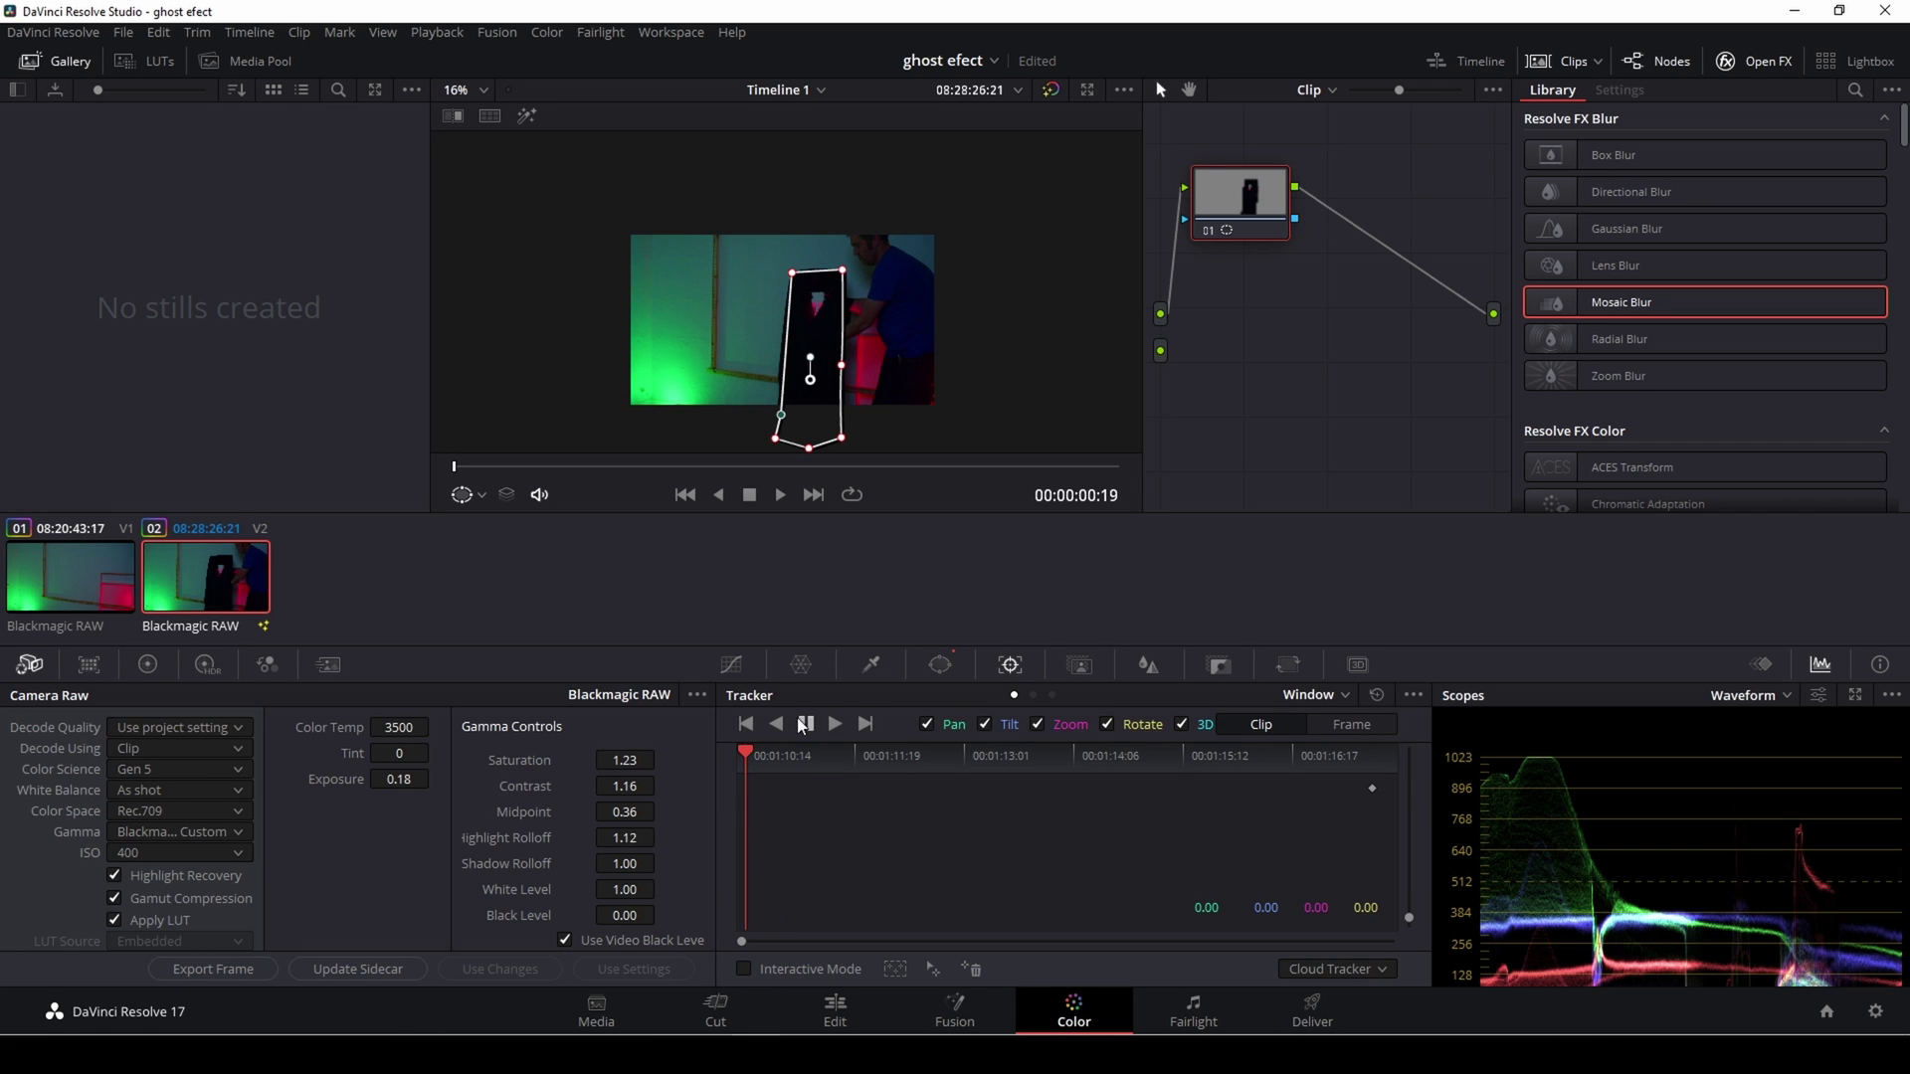
left_click(834, 729)
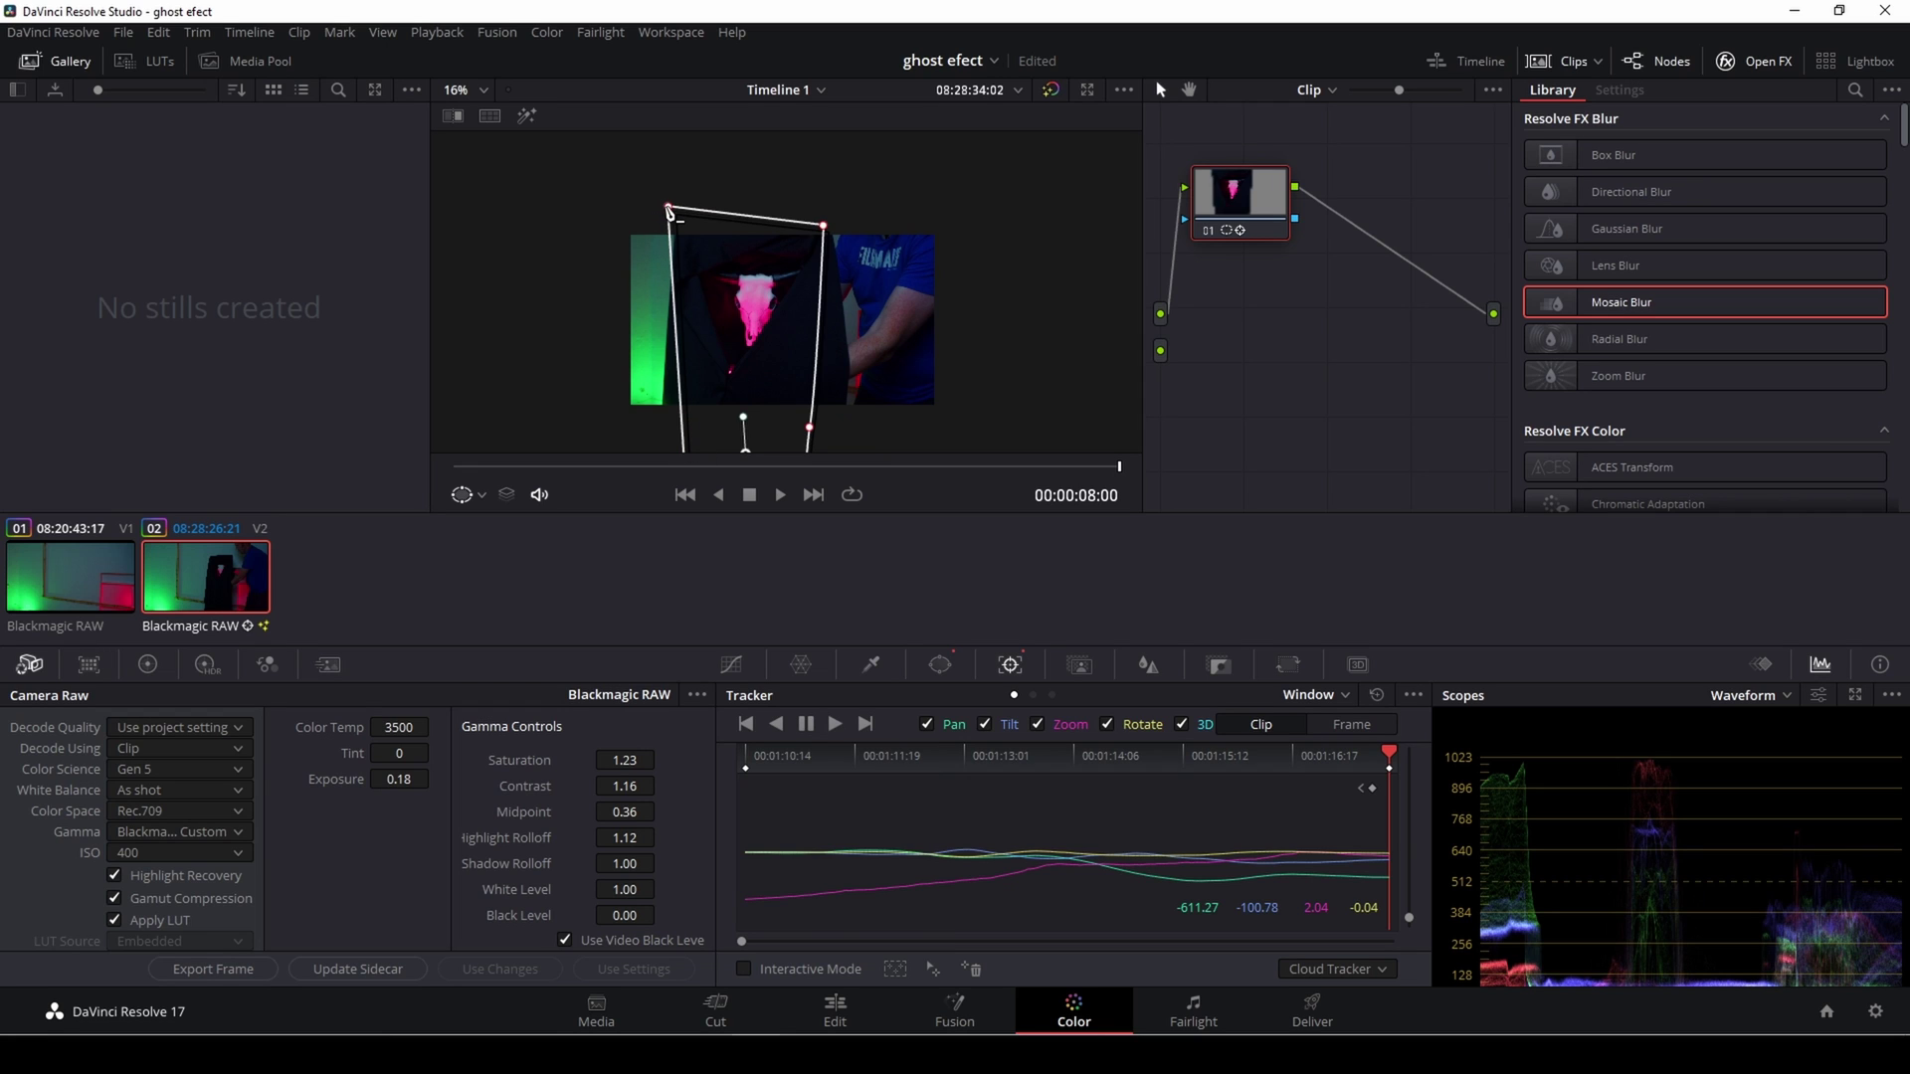
left_click_drag(669, 210, 676, 212)
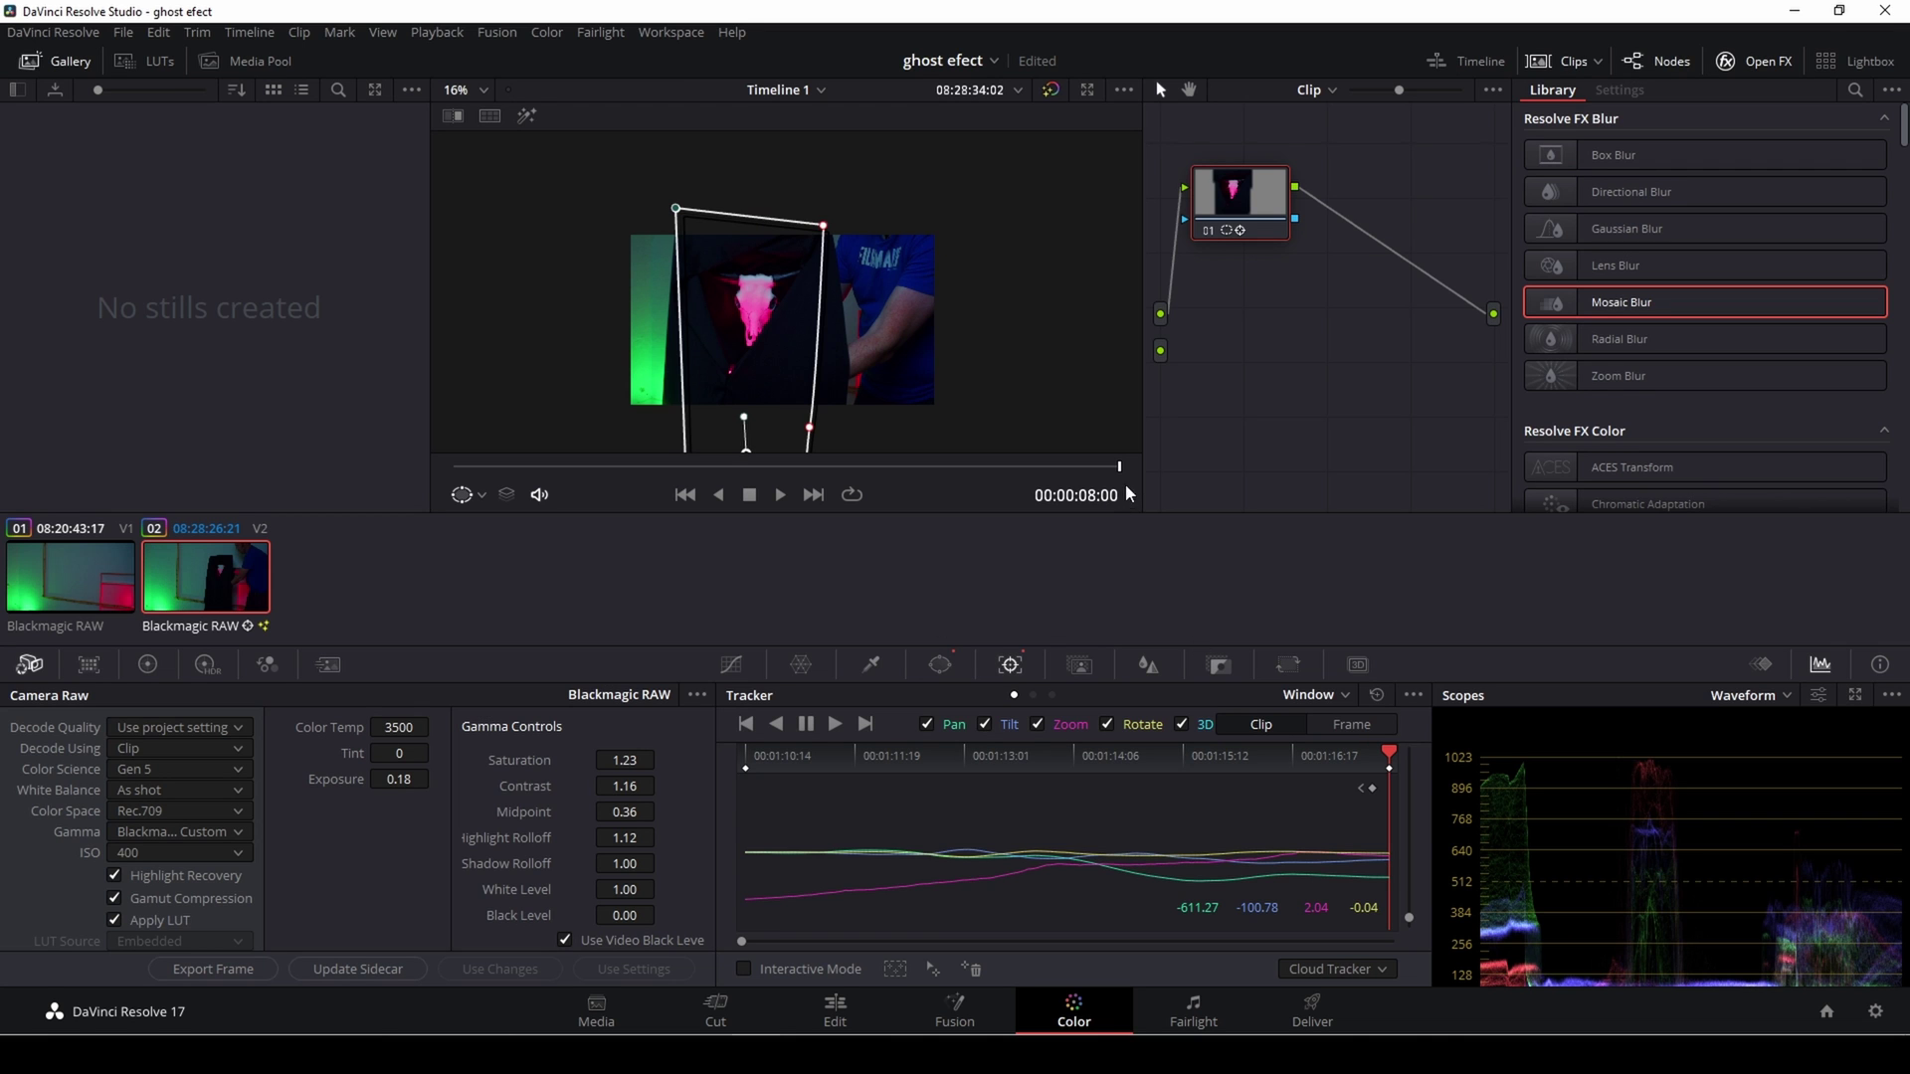
mouse_move(1119, 465)
left_mouse_down()
mouse_move(630, 466)
mouse_move(1092, 516)
left_mouse_up()
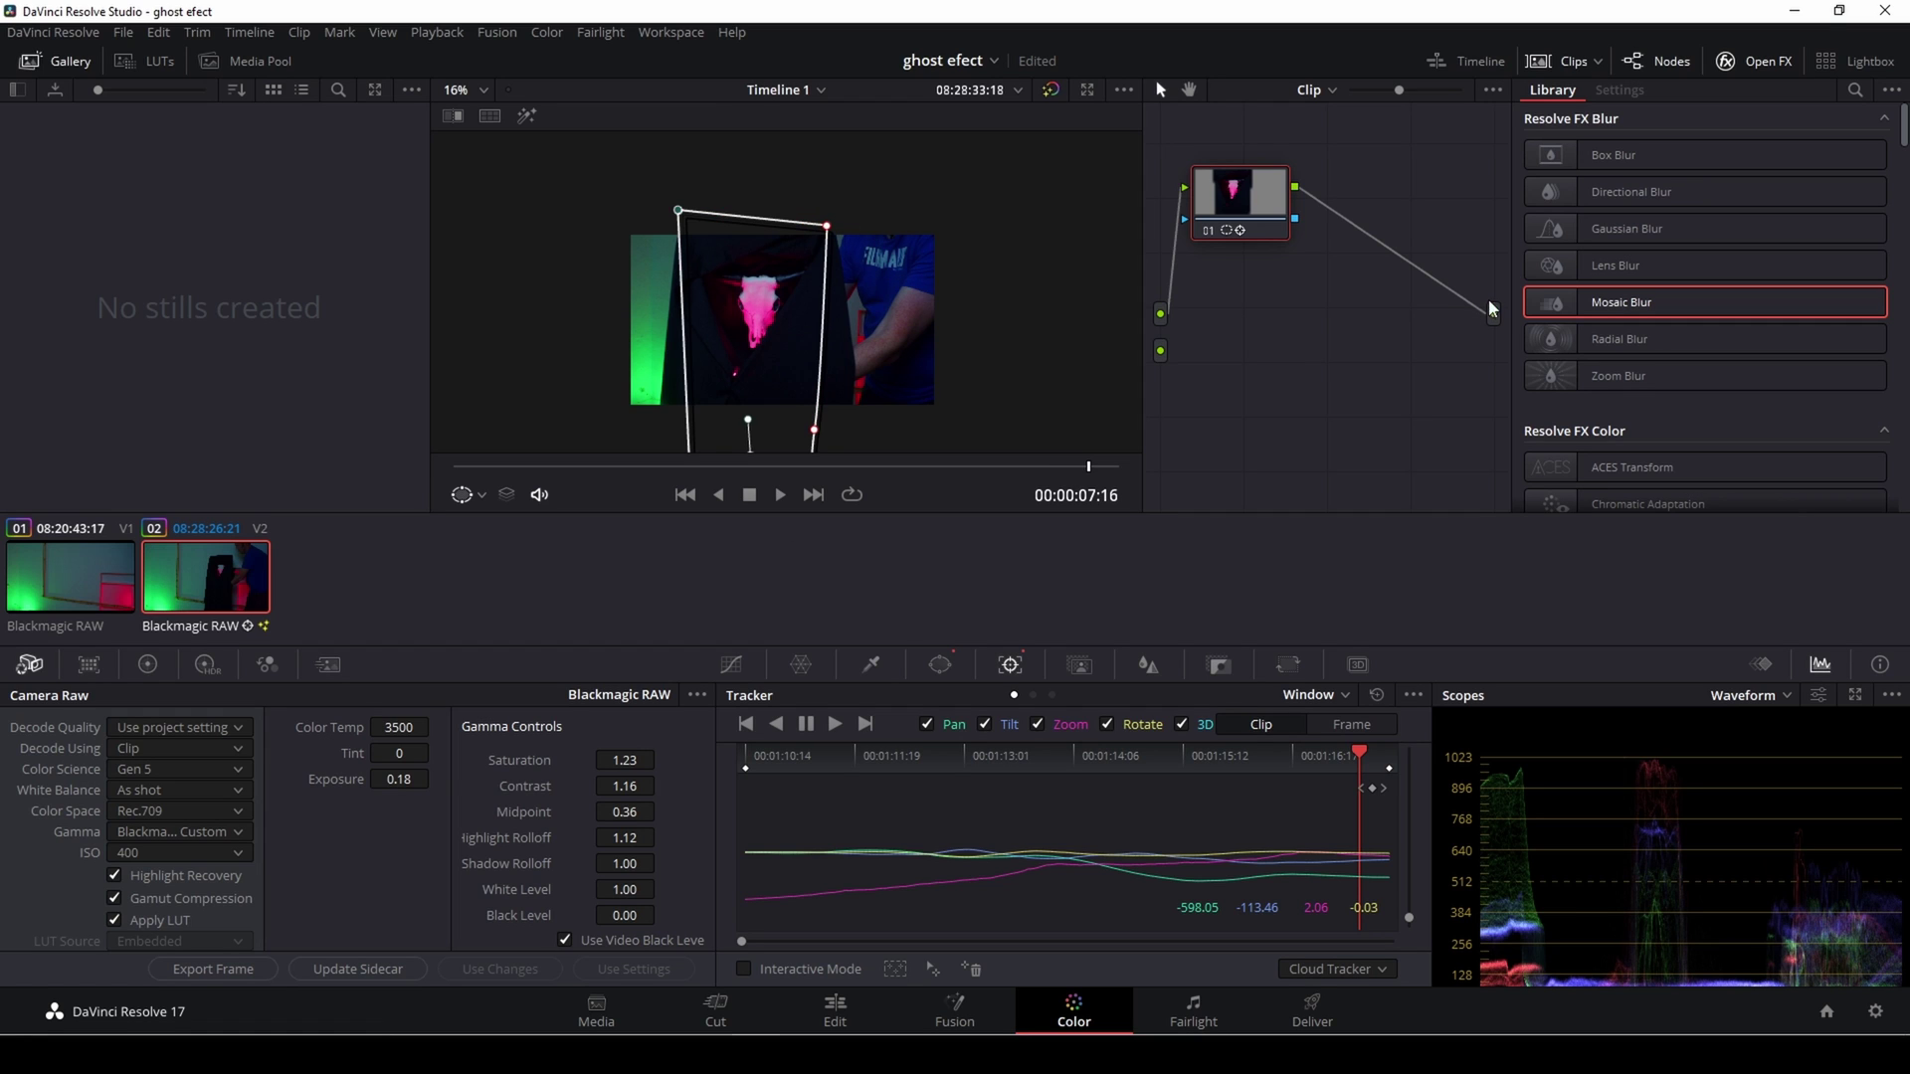
Step: Add an Alpha Output fed by the node's mask, then preview the composite on the Edit page
right_click(1291, 339)
left_click(1345, 438)
left_click_drag(1296, 223, 1508, 366)
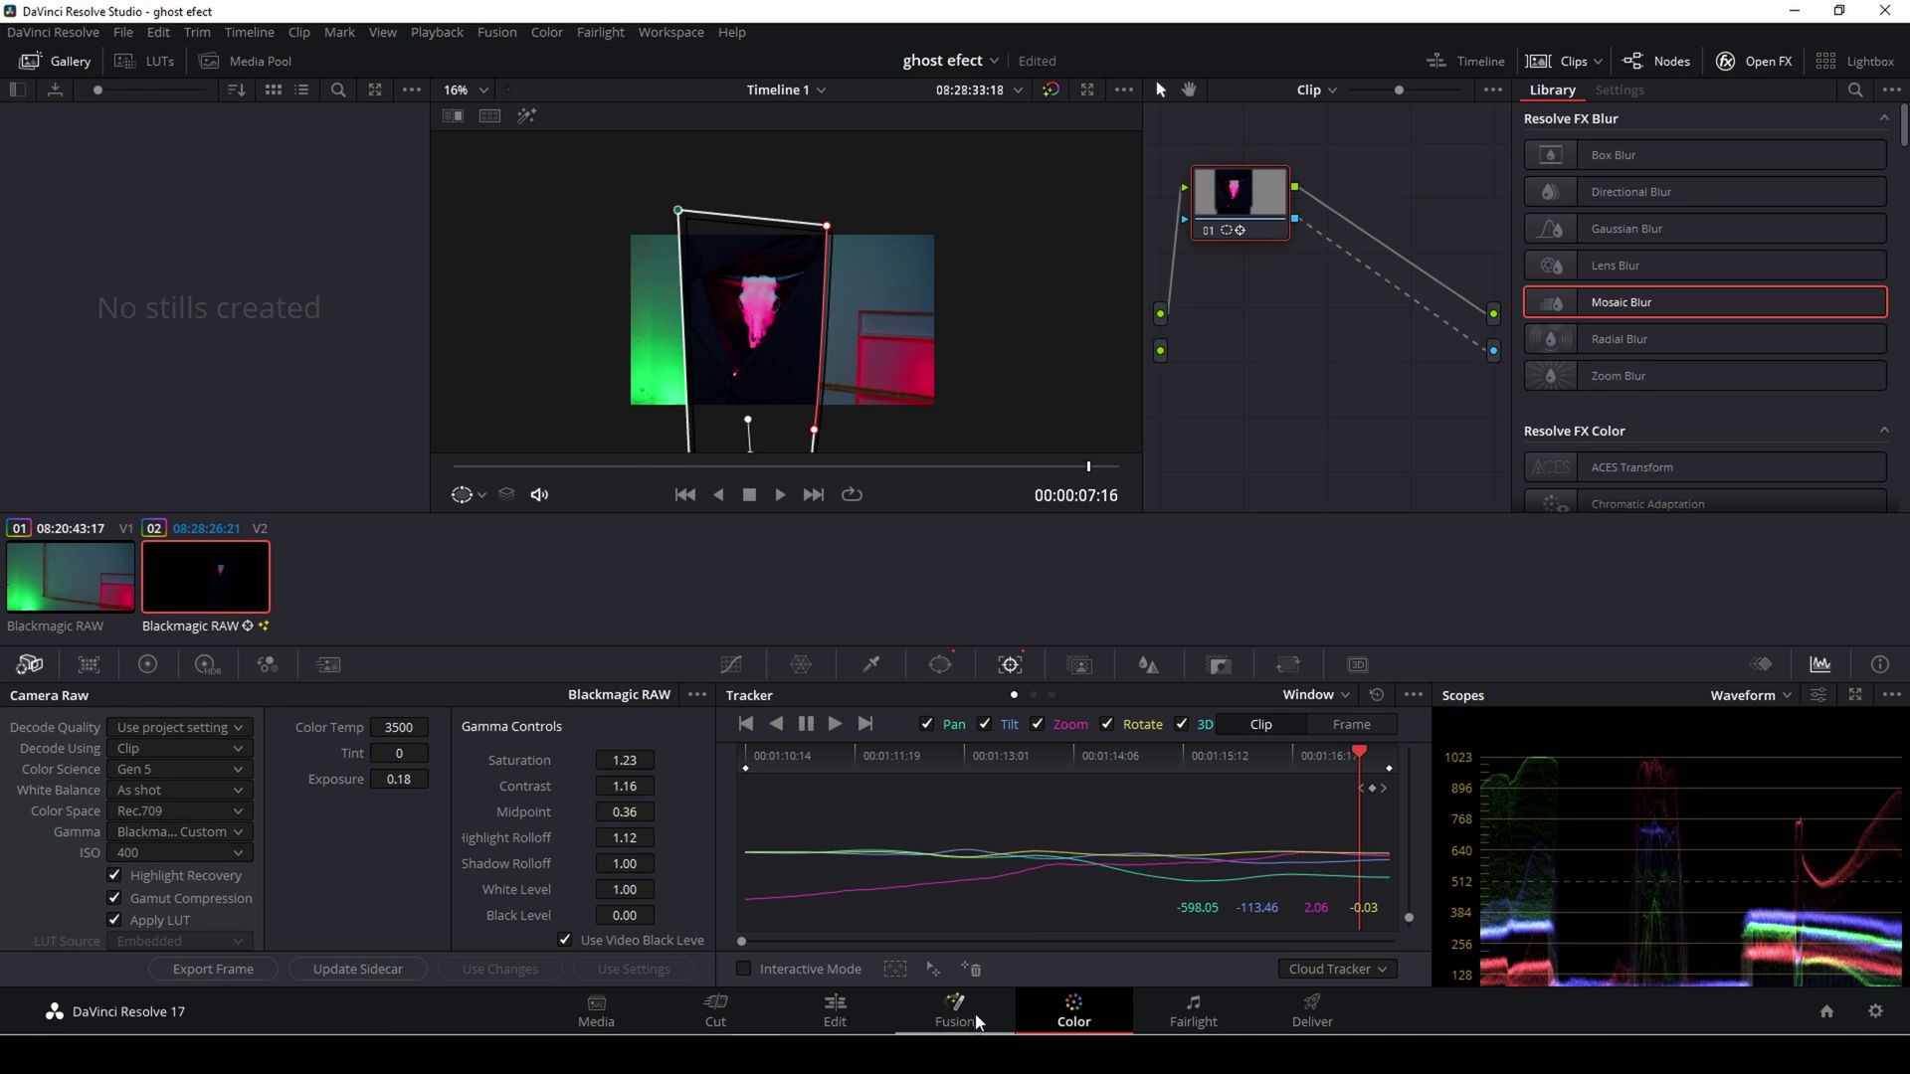
left_click(848, 1011)
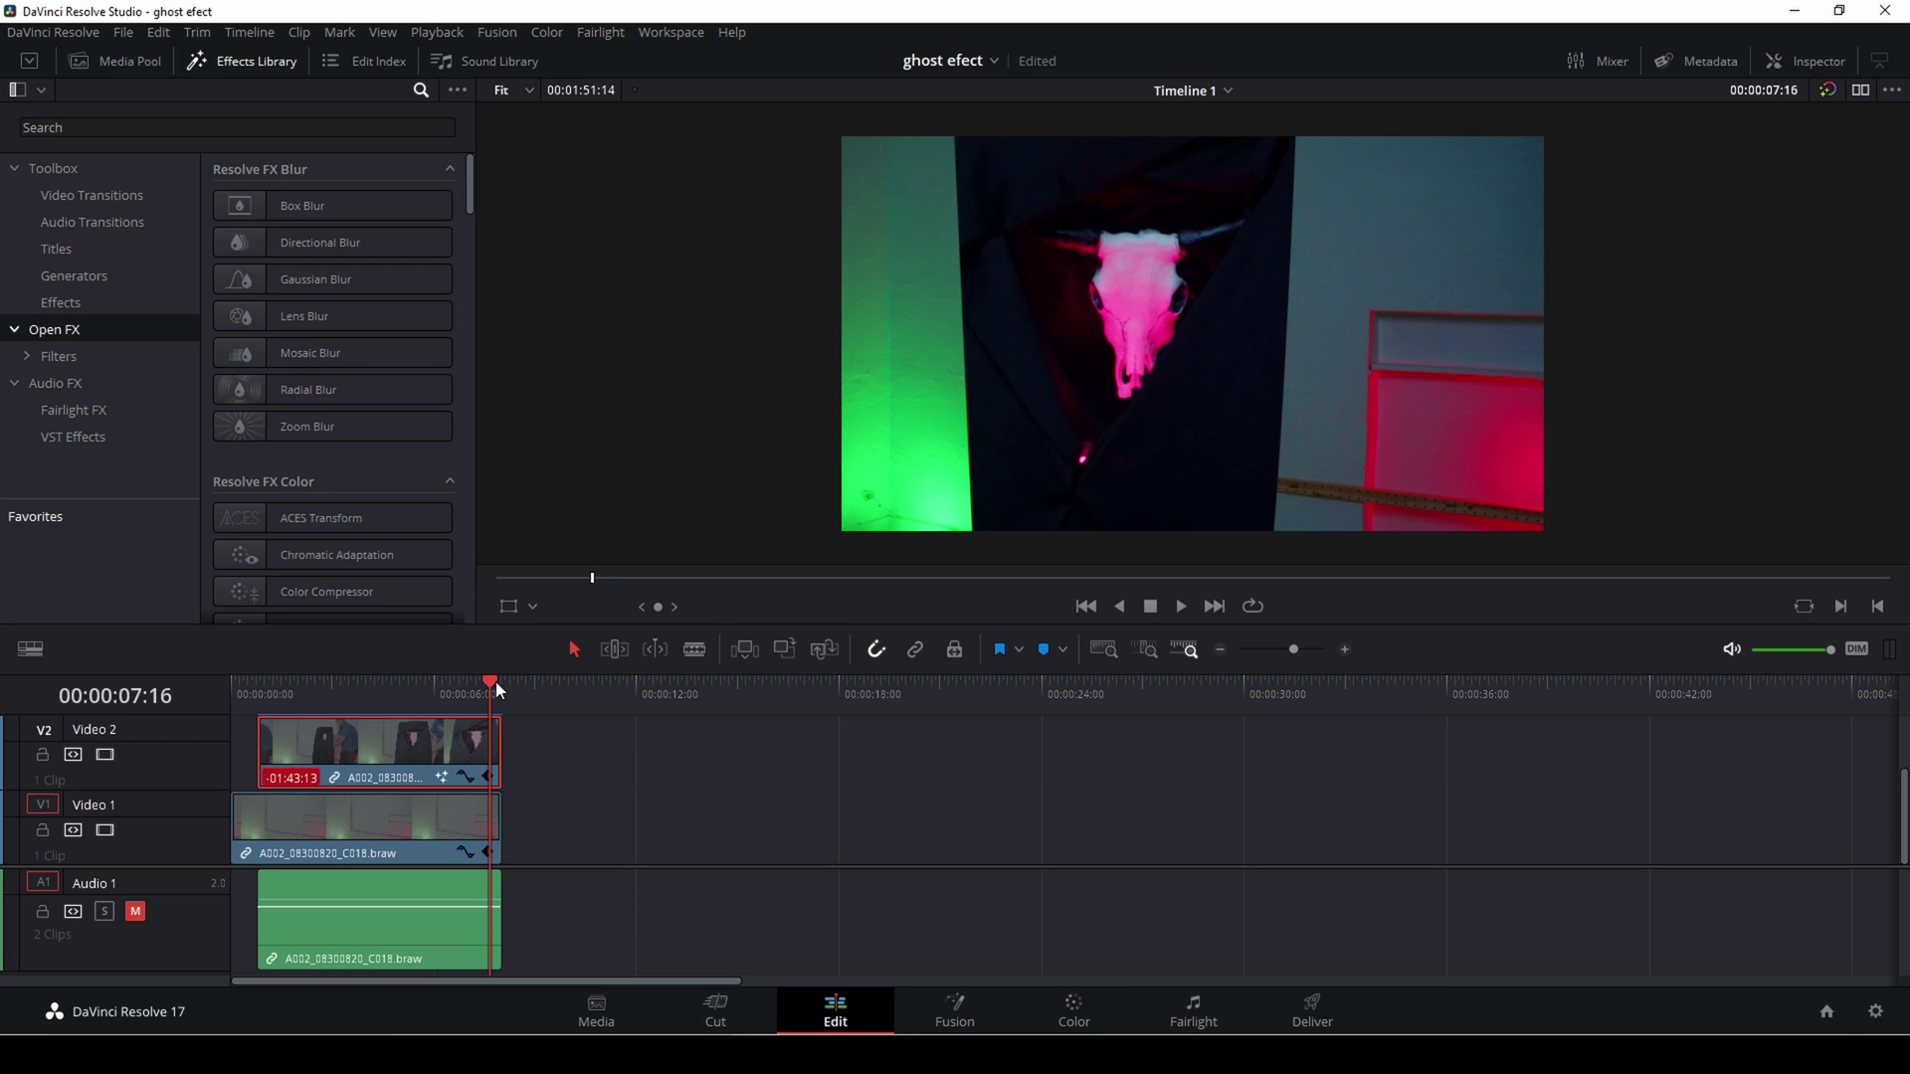
left_click_drag(492, 683, 367, 713)
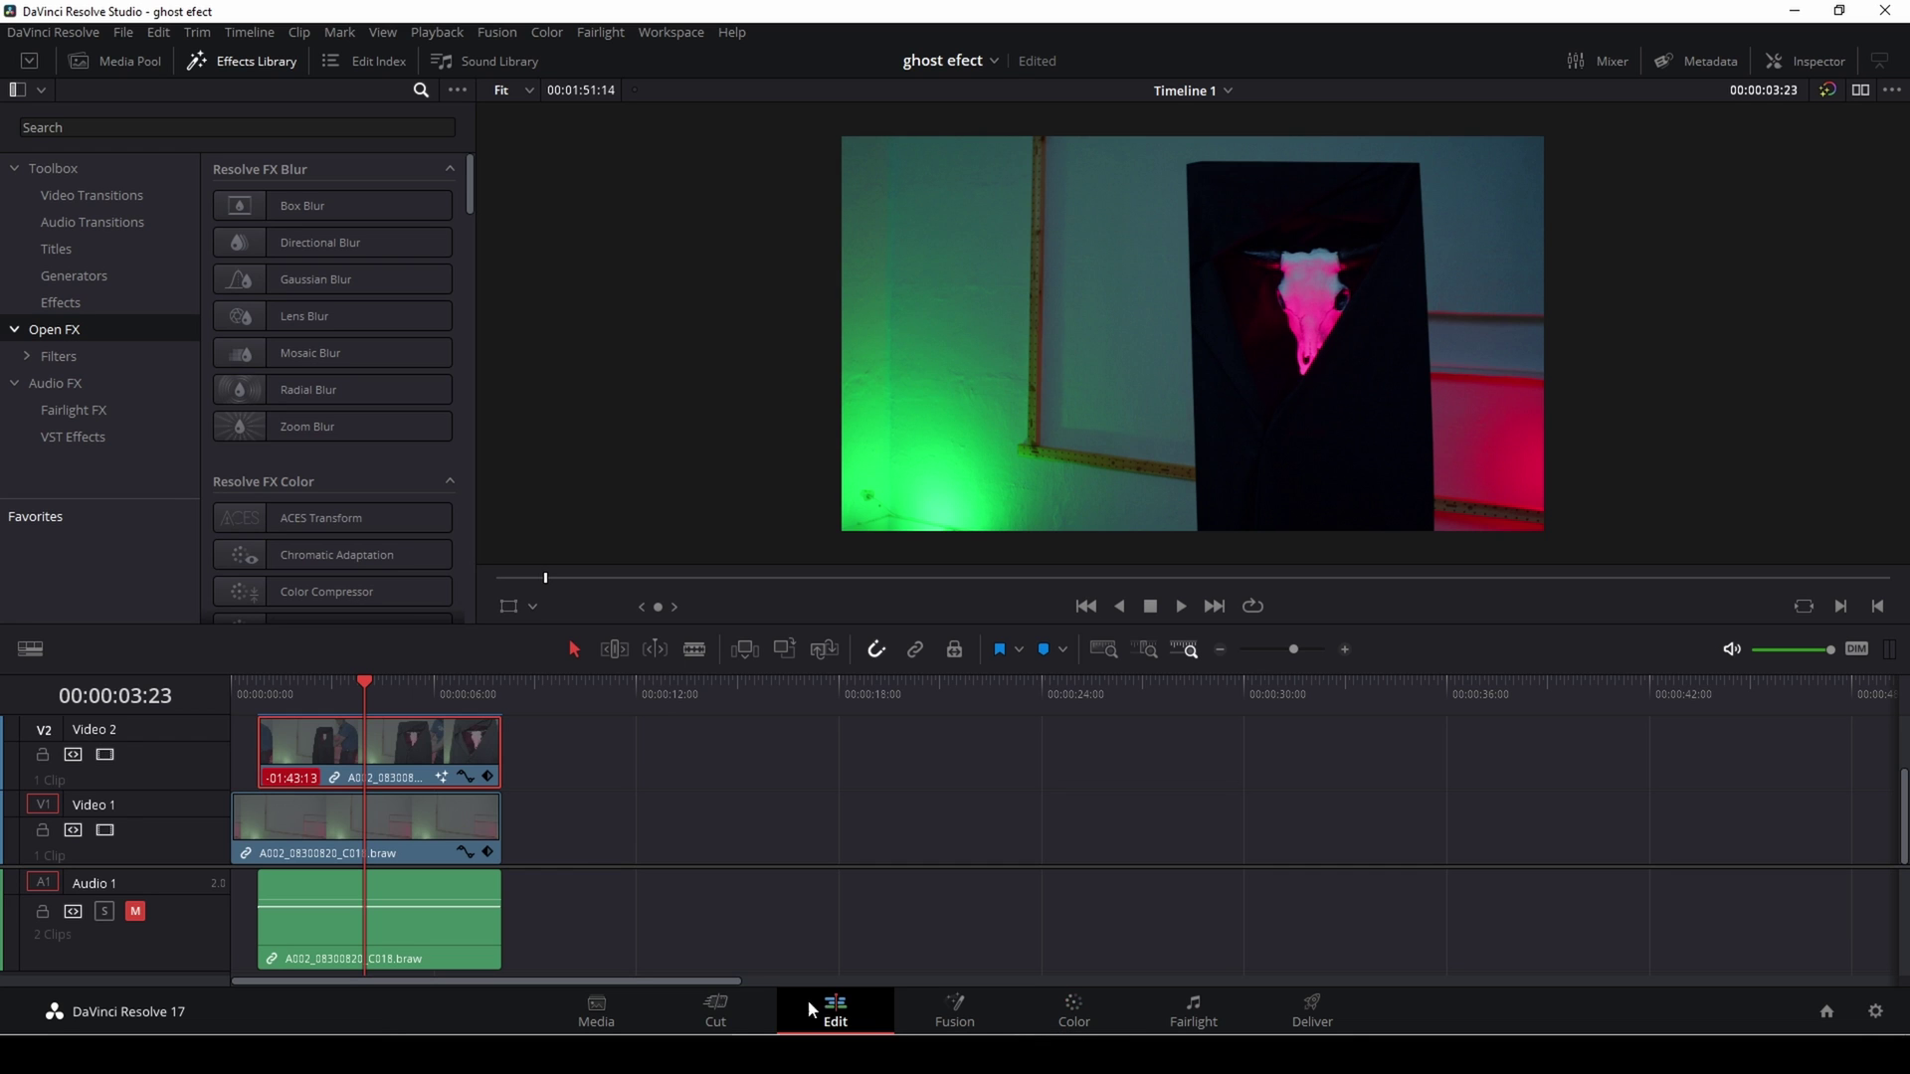
Step: Reopen the clip in Color and set the window's Soft 1 to 0.46, Inside 0.22, Outside 0.08
left_click_drag(364, 687, 261, 689)
left_click(1074, 1010)
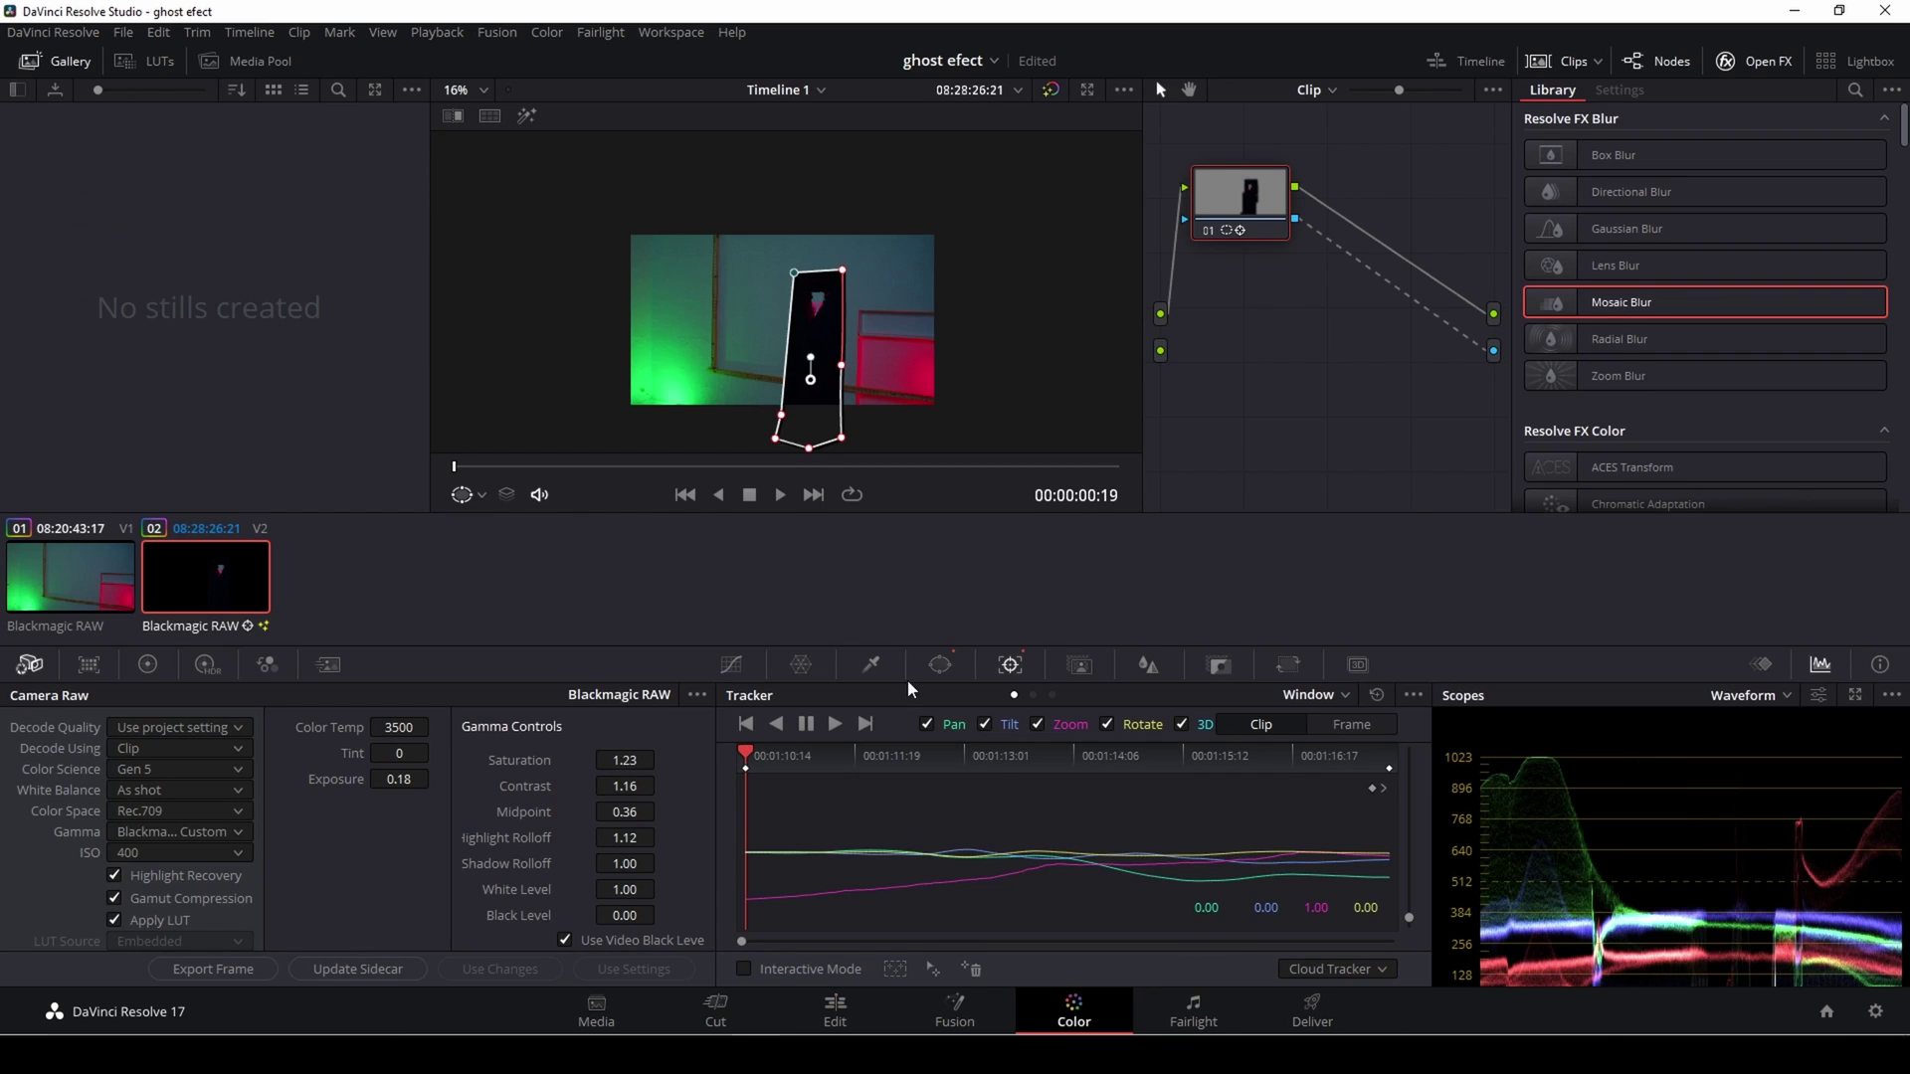
left_click(940, 665)
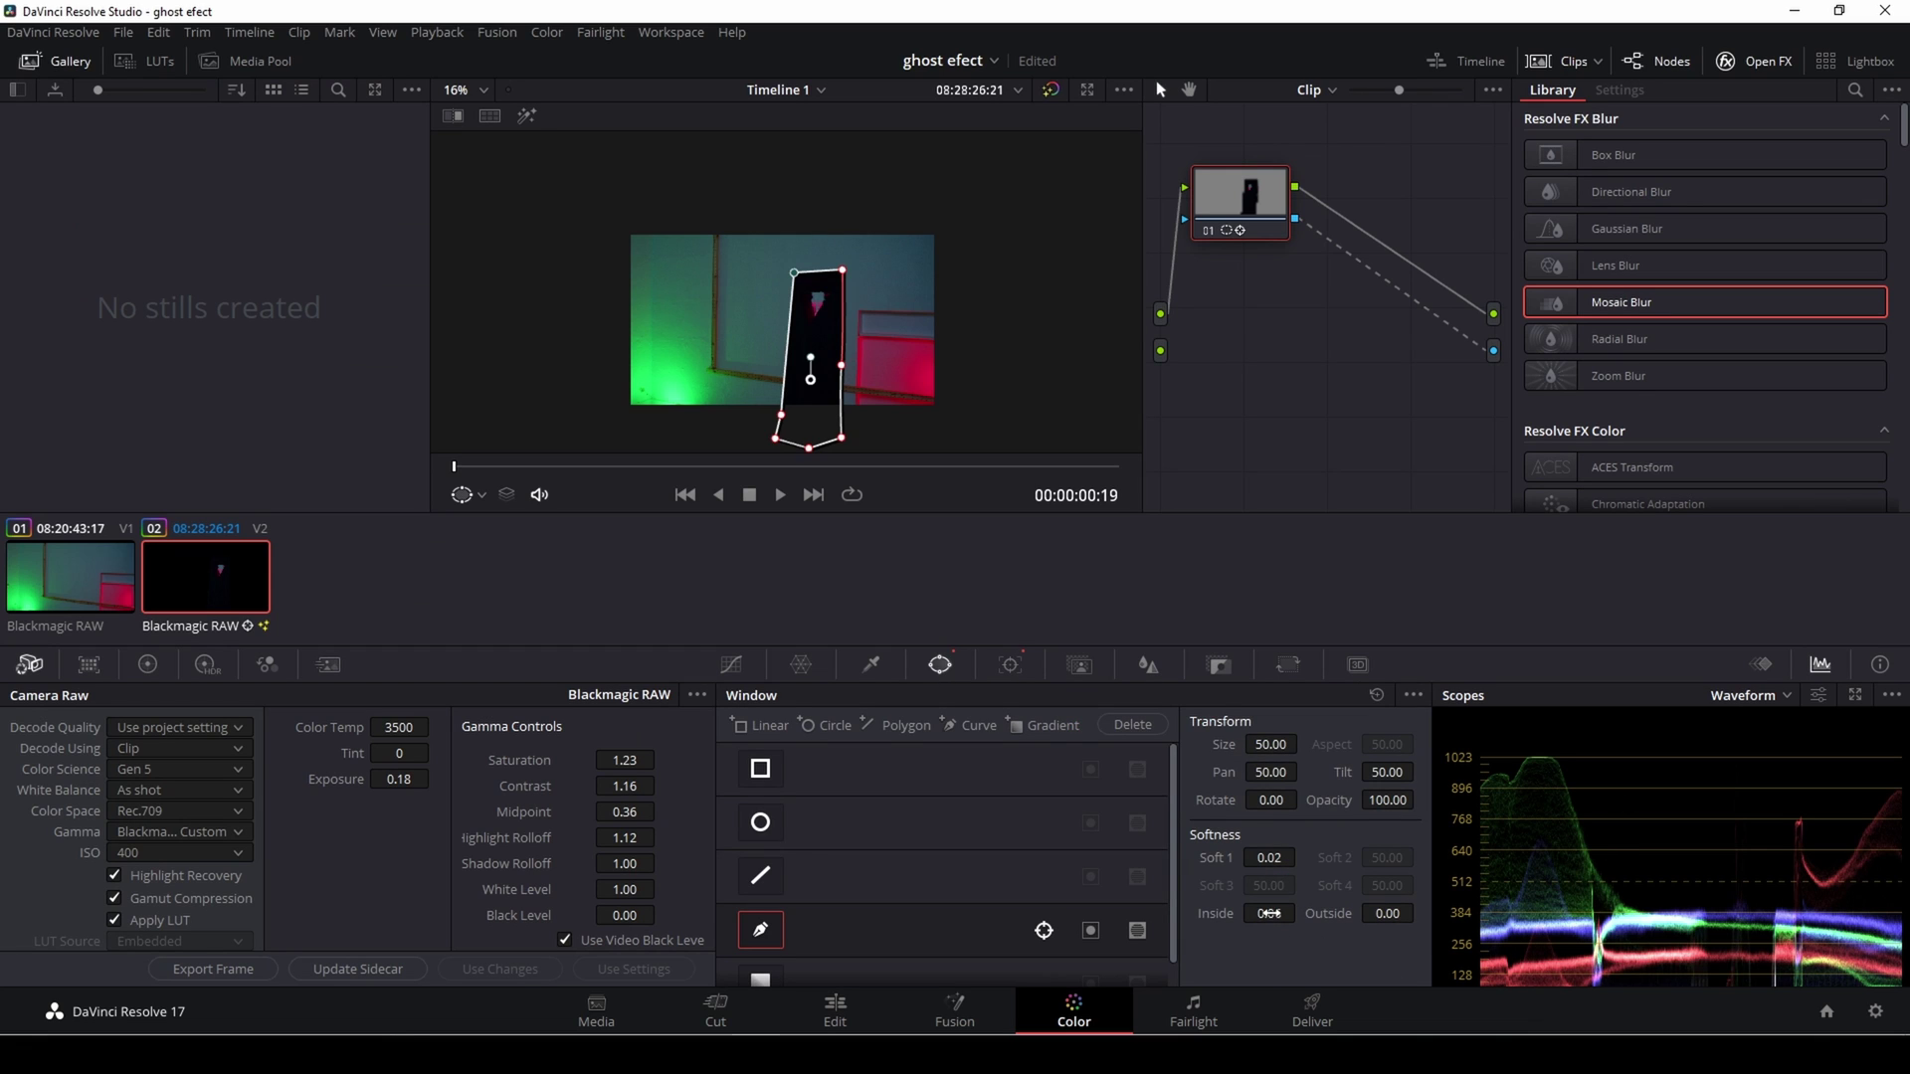
left_click_drag(1302, 857, 1301, 857)
left_click_drag(1388, 914, 1419, 912)
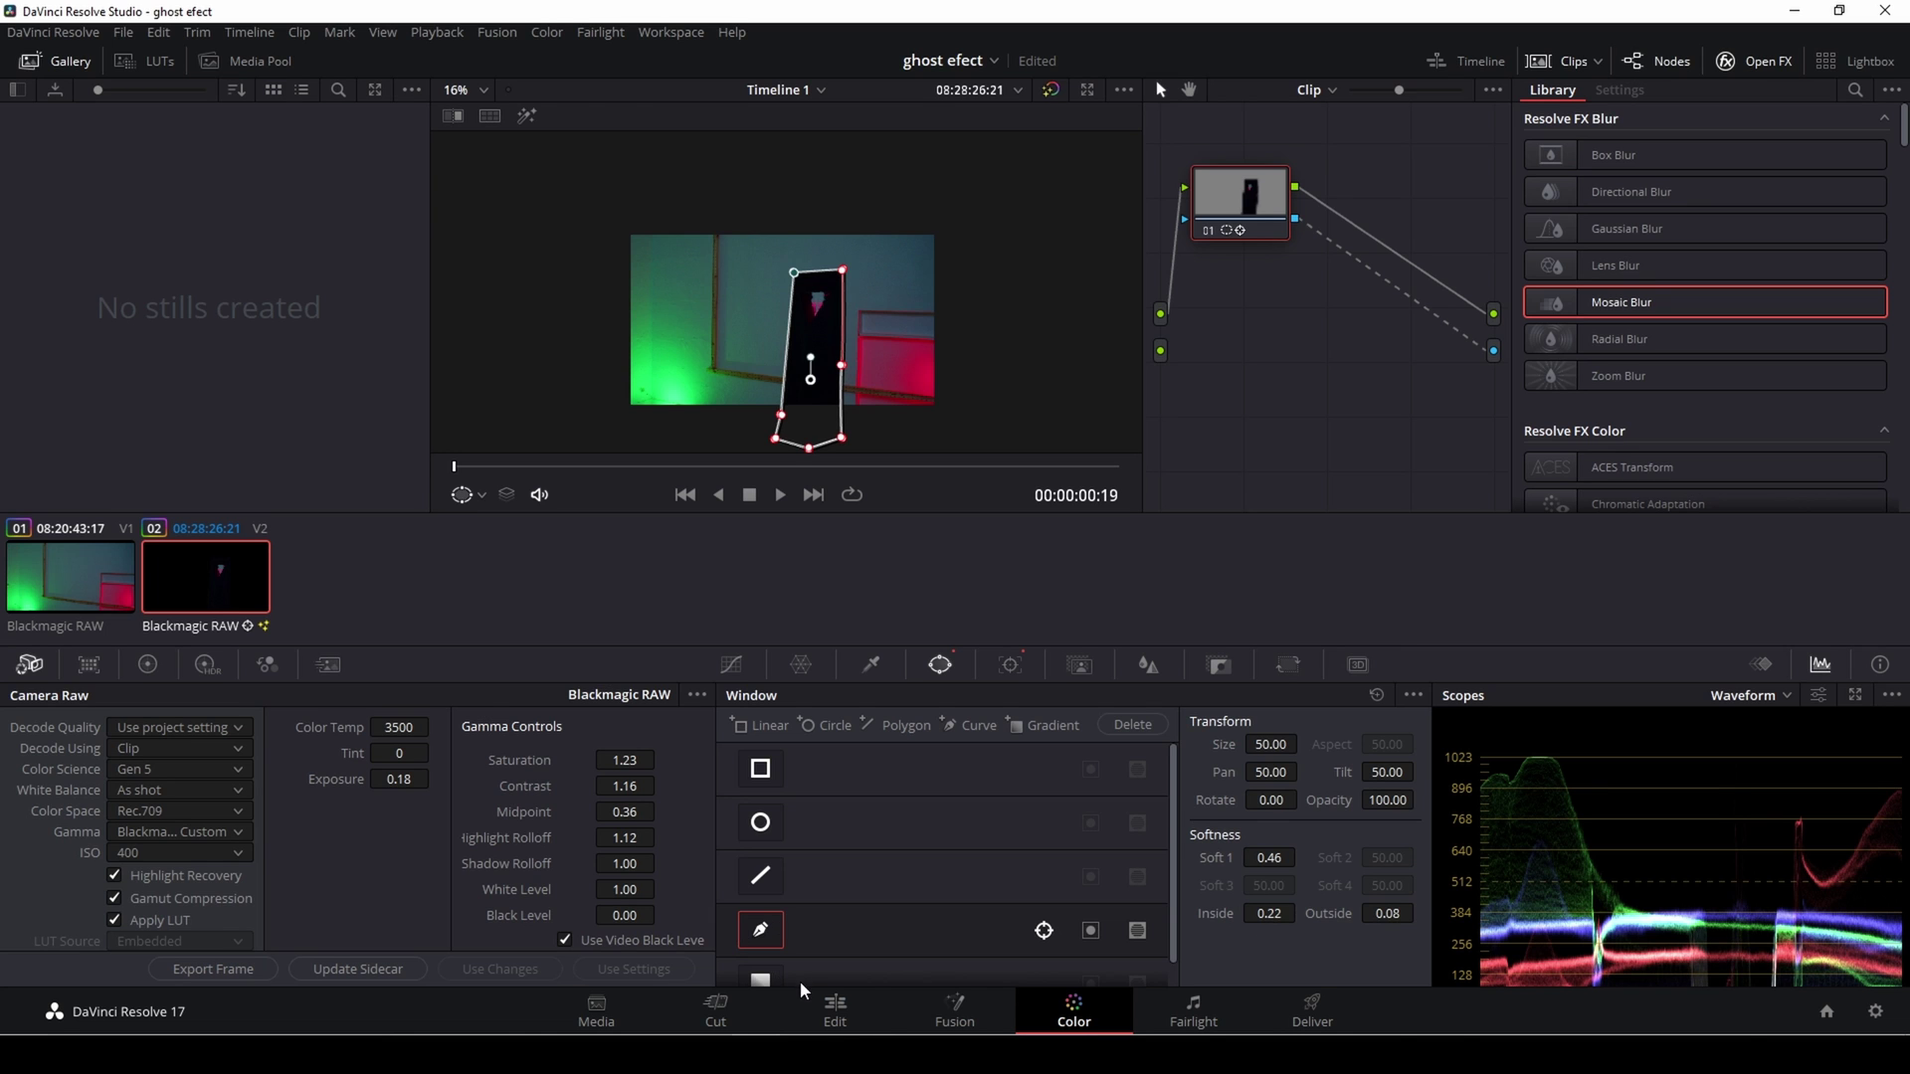
Step: Play back the ghost composite on the Edit page to review it
left_click(832, 1015)
key("space")
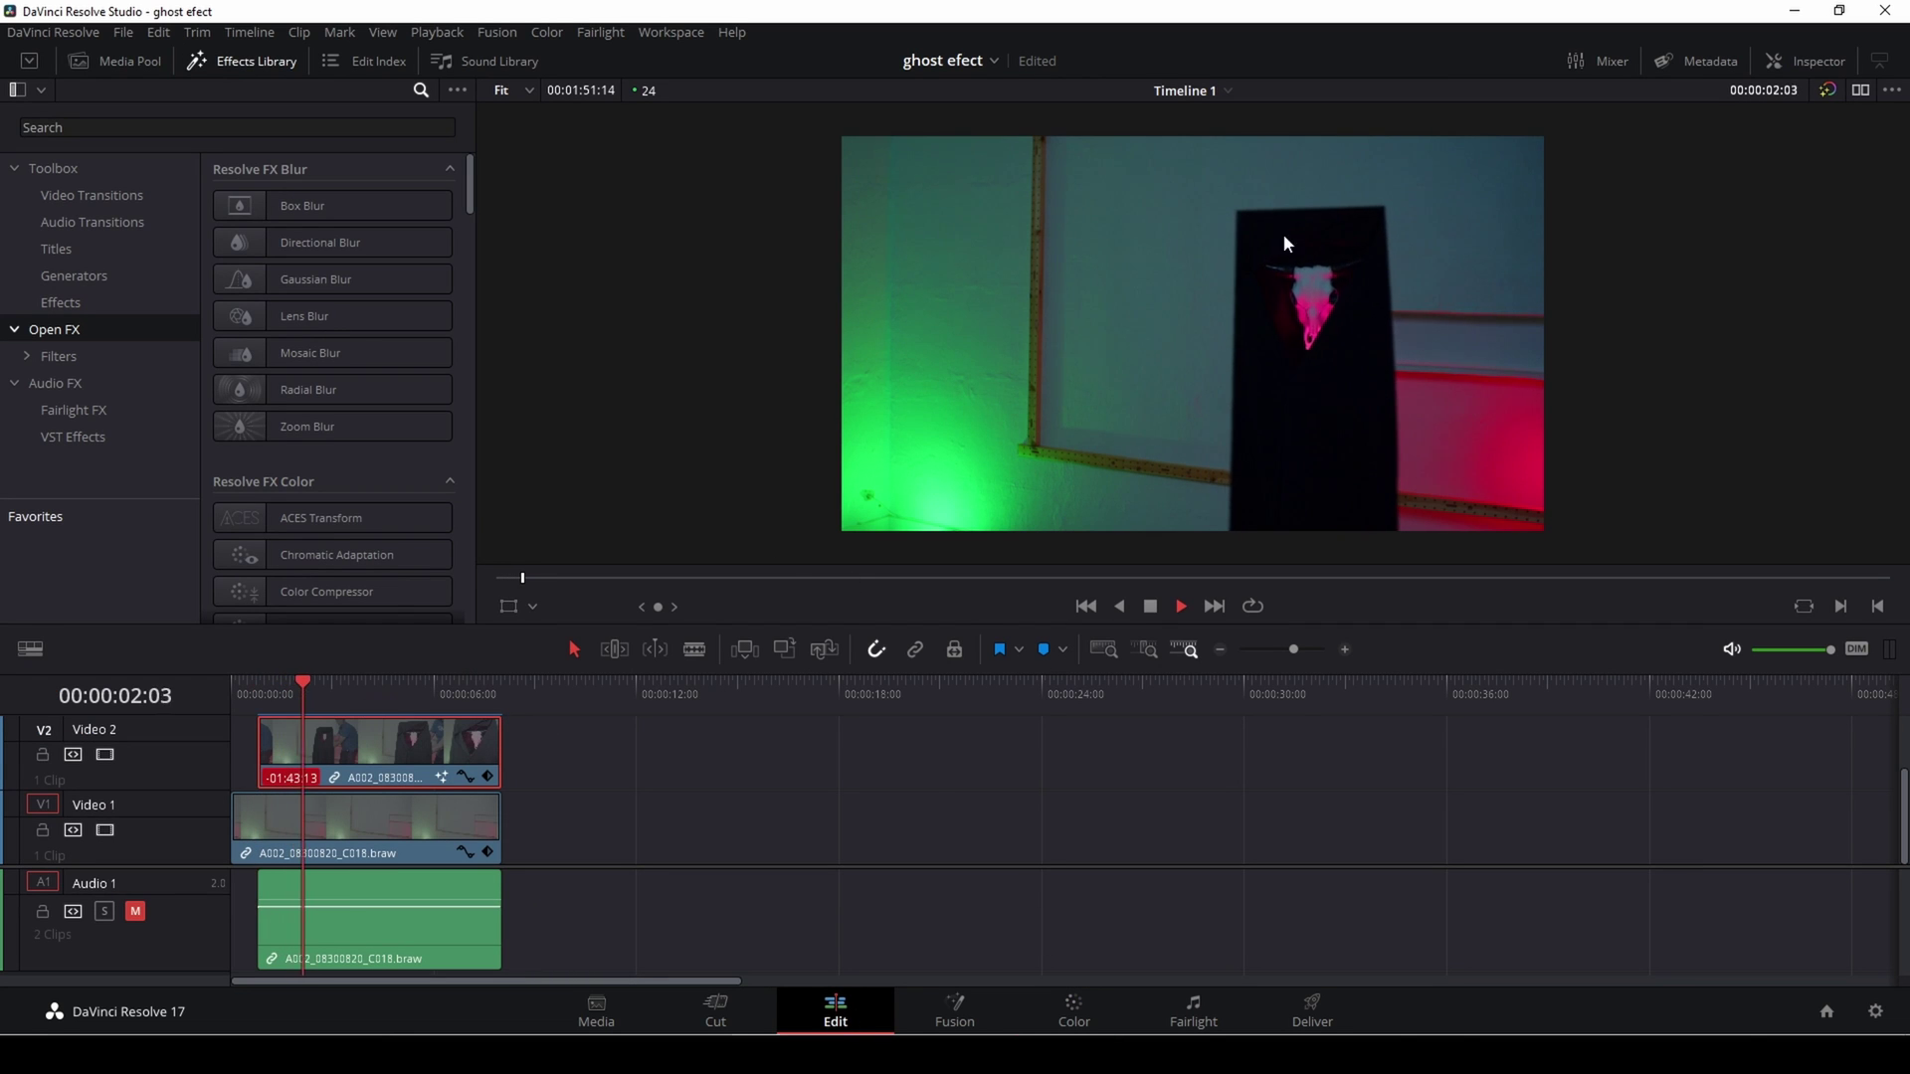
key("space")
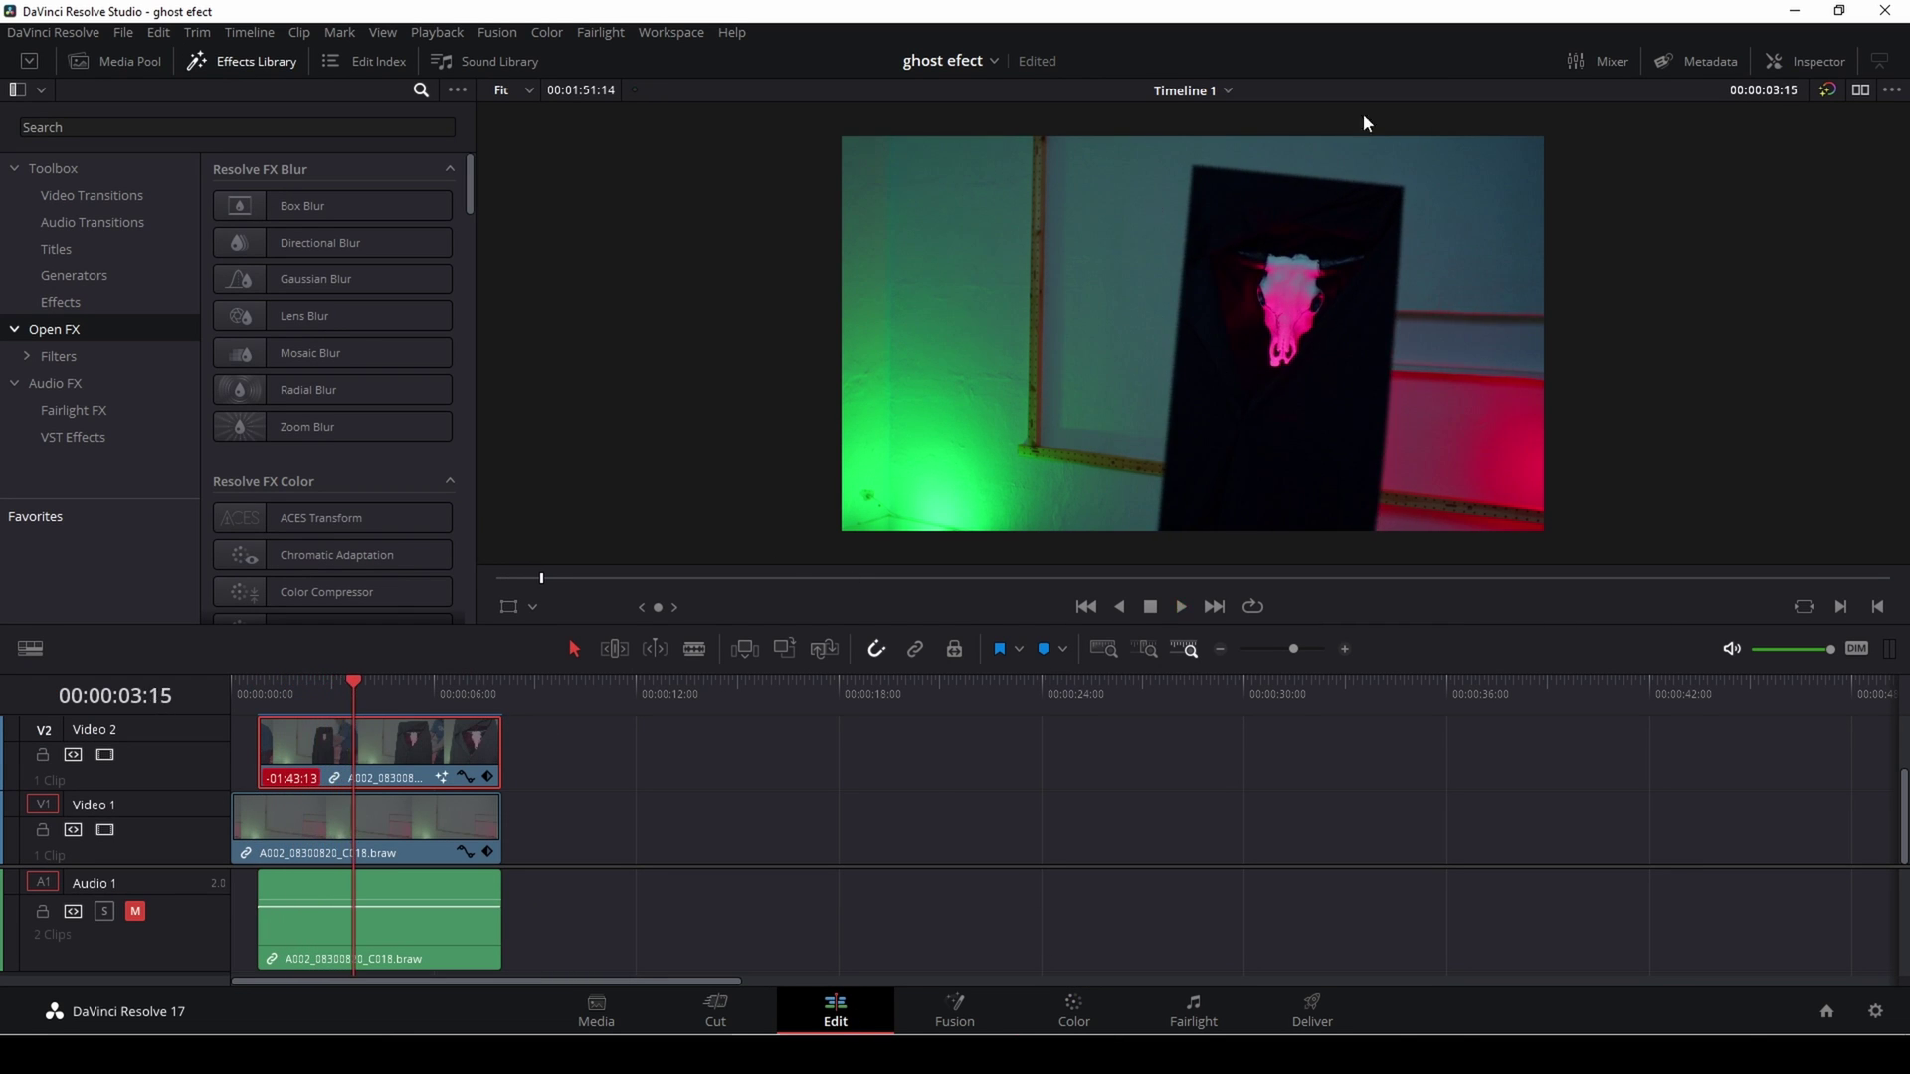
key("space")
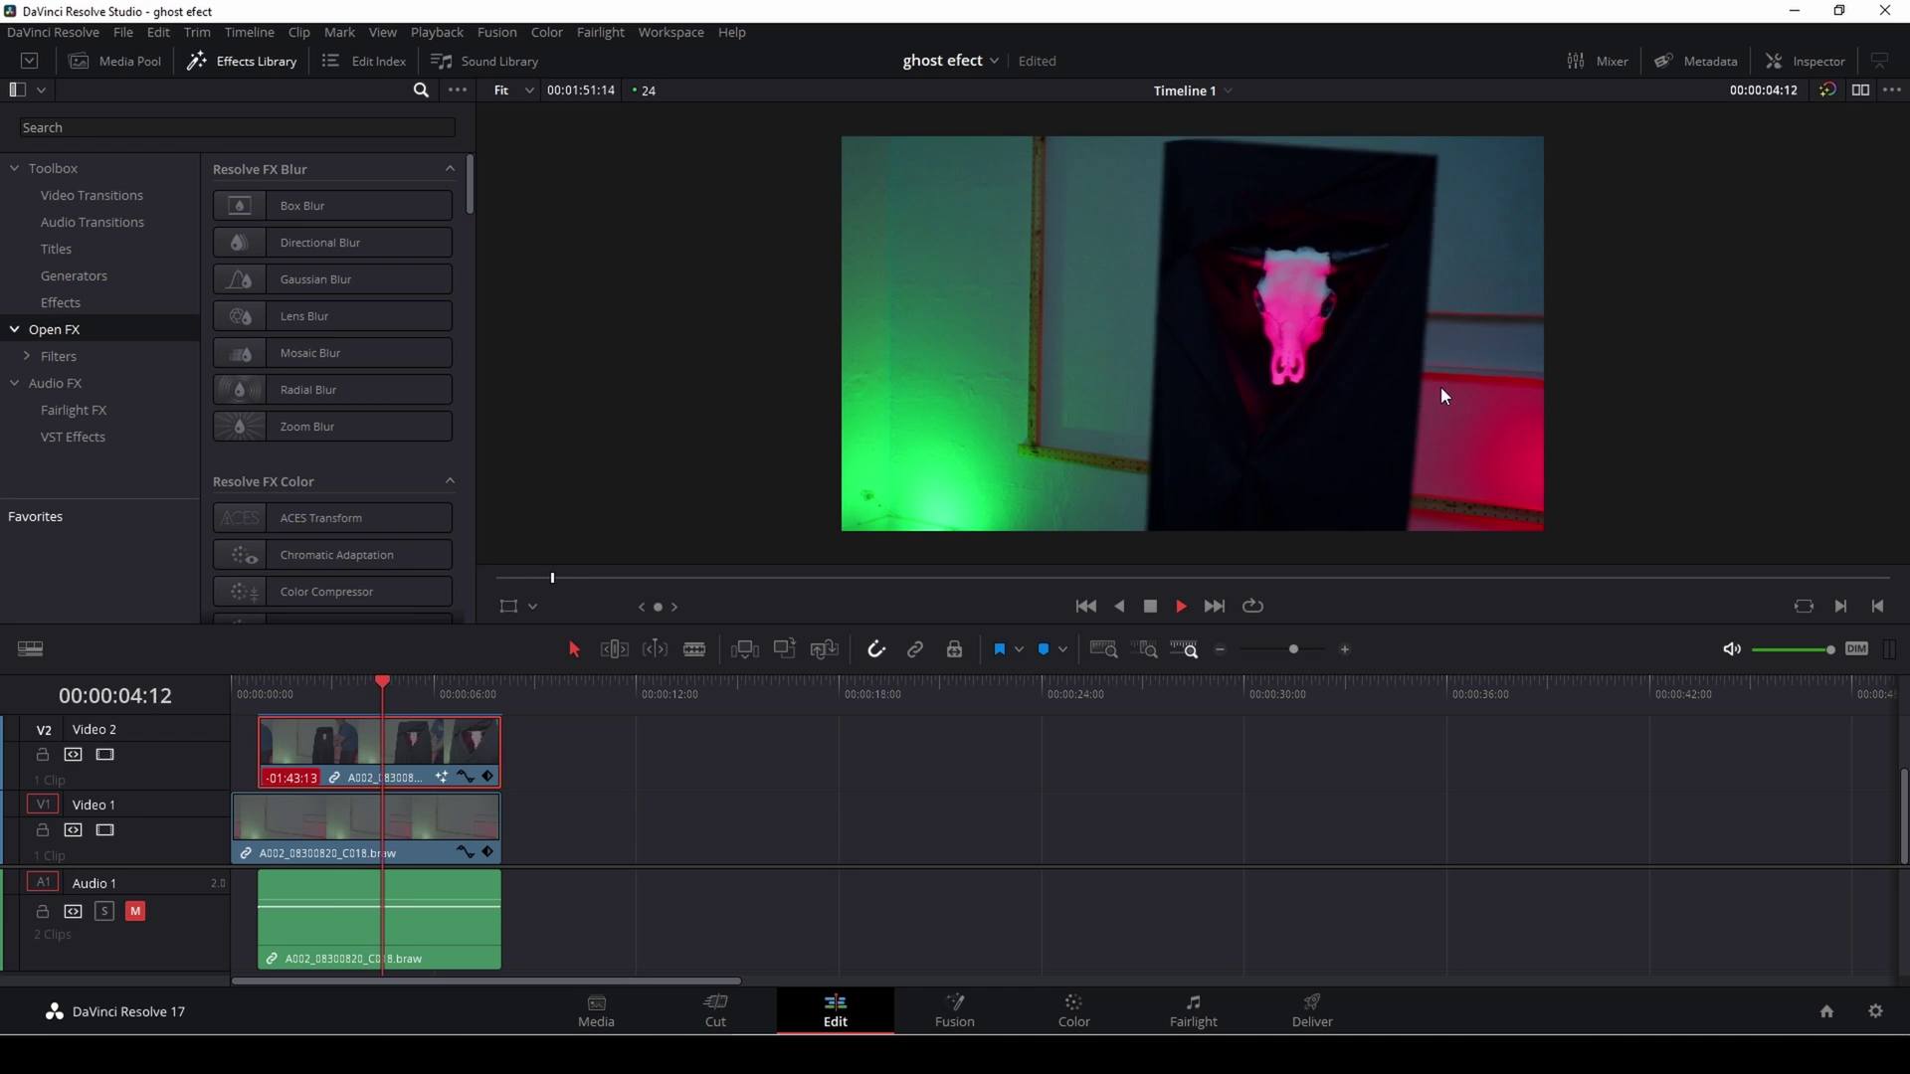
key("space")
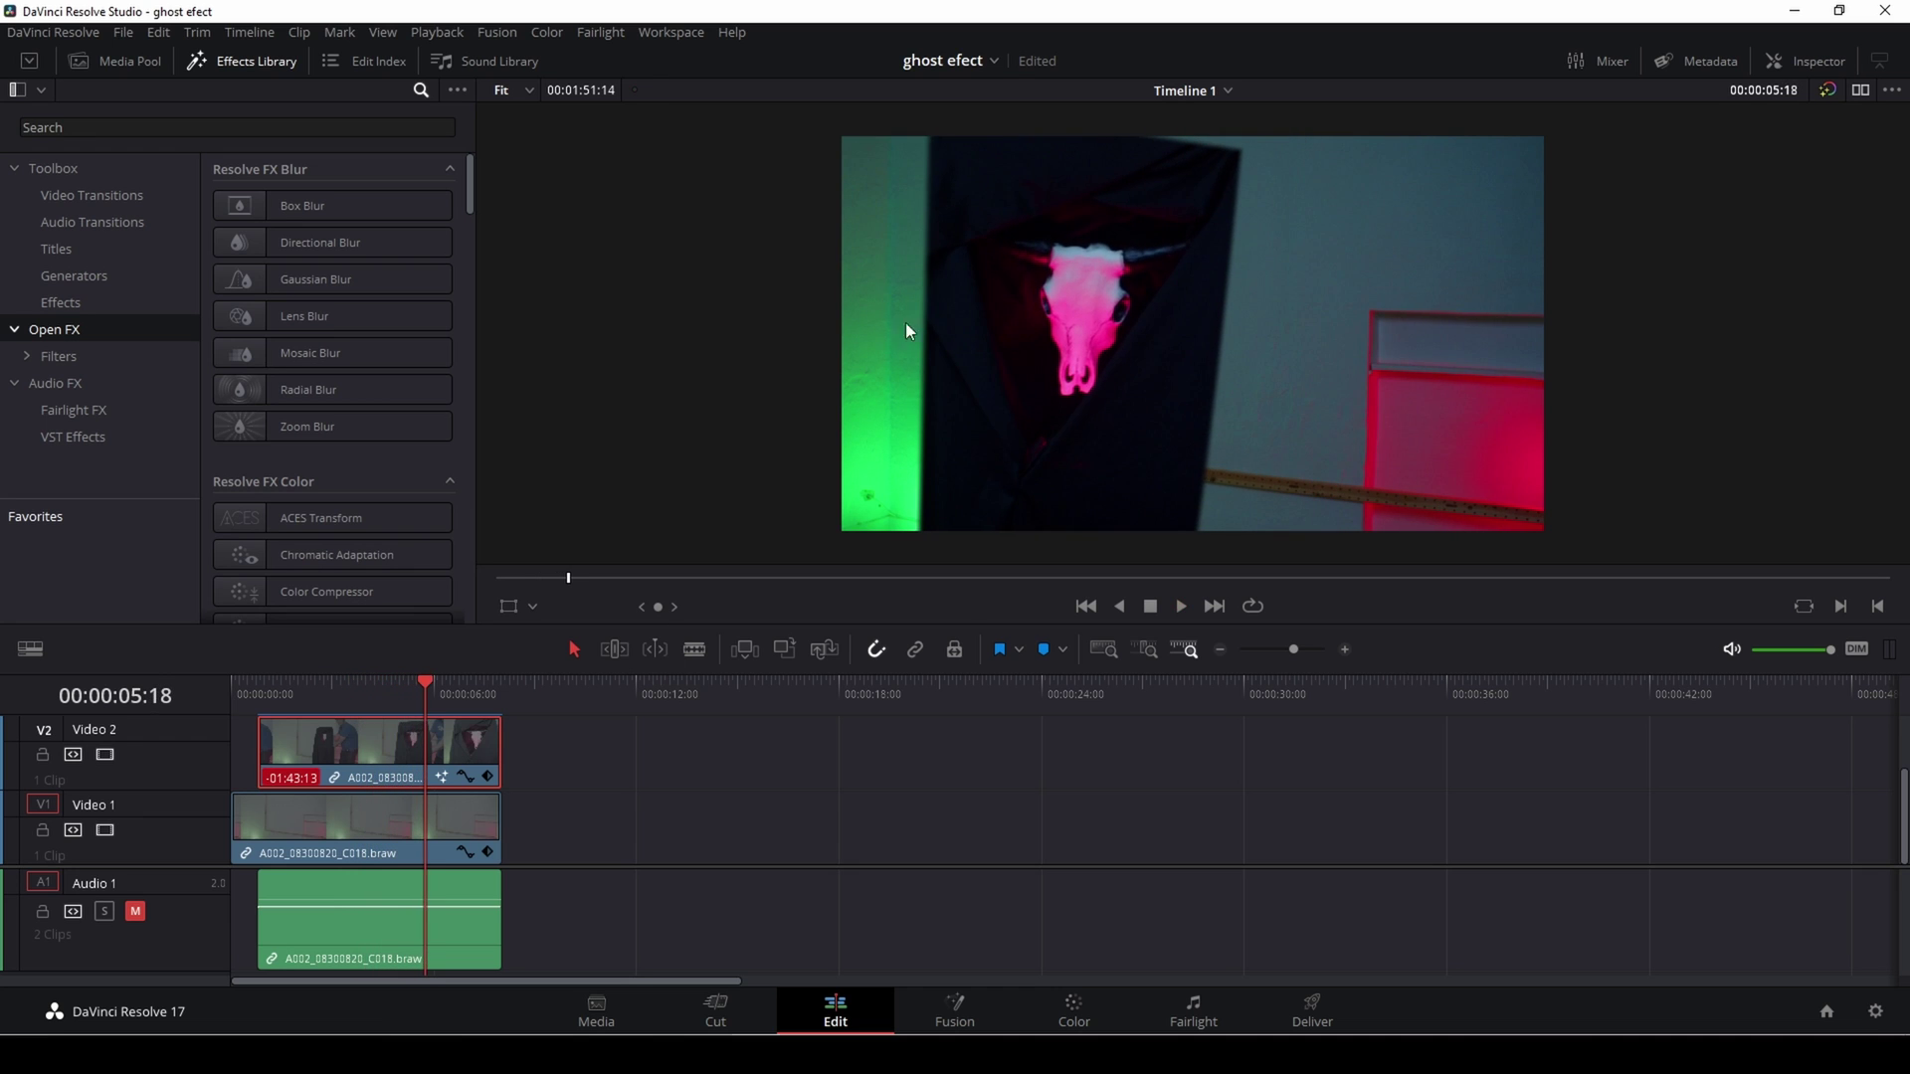
Step: Set the V2 clip's Composite Opacity to 71.76 at 00:00:02:15 and save the project
left_click_drag(427, 688, 321, 702)
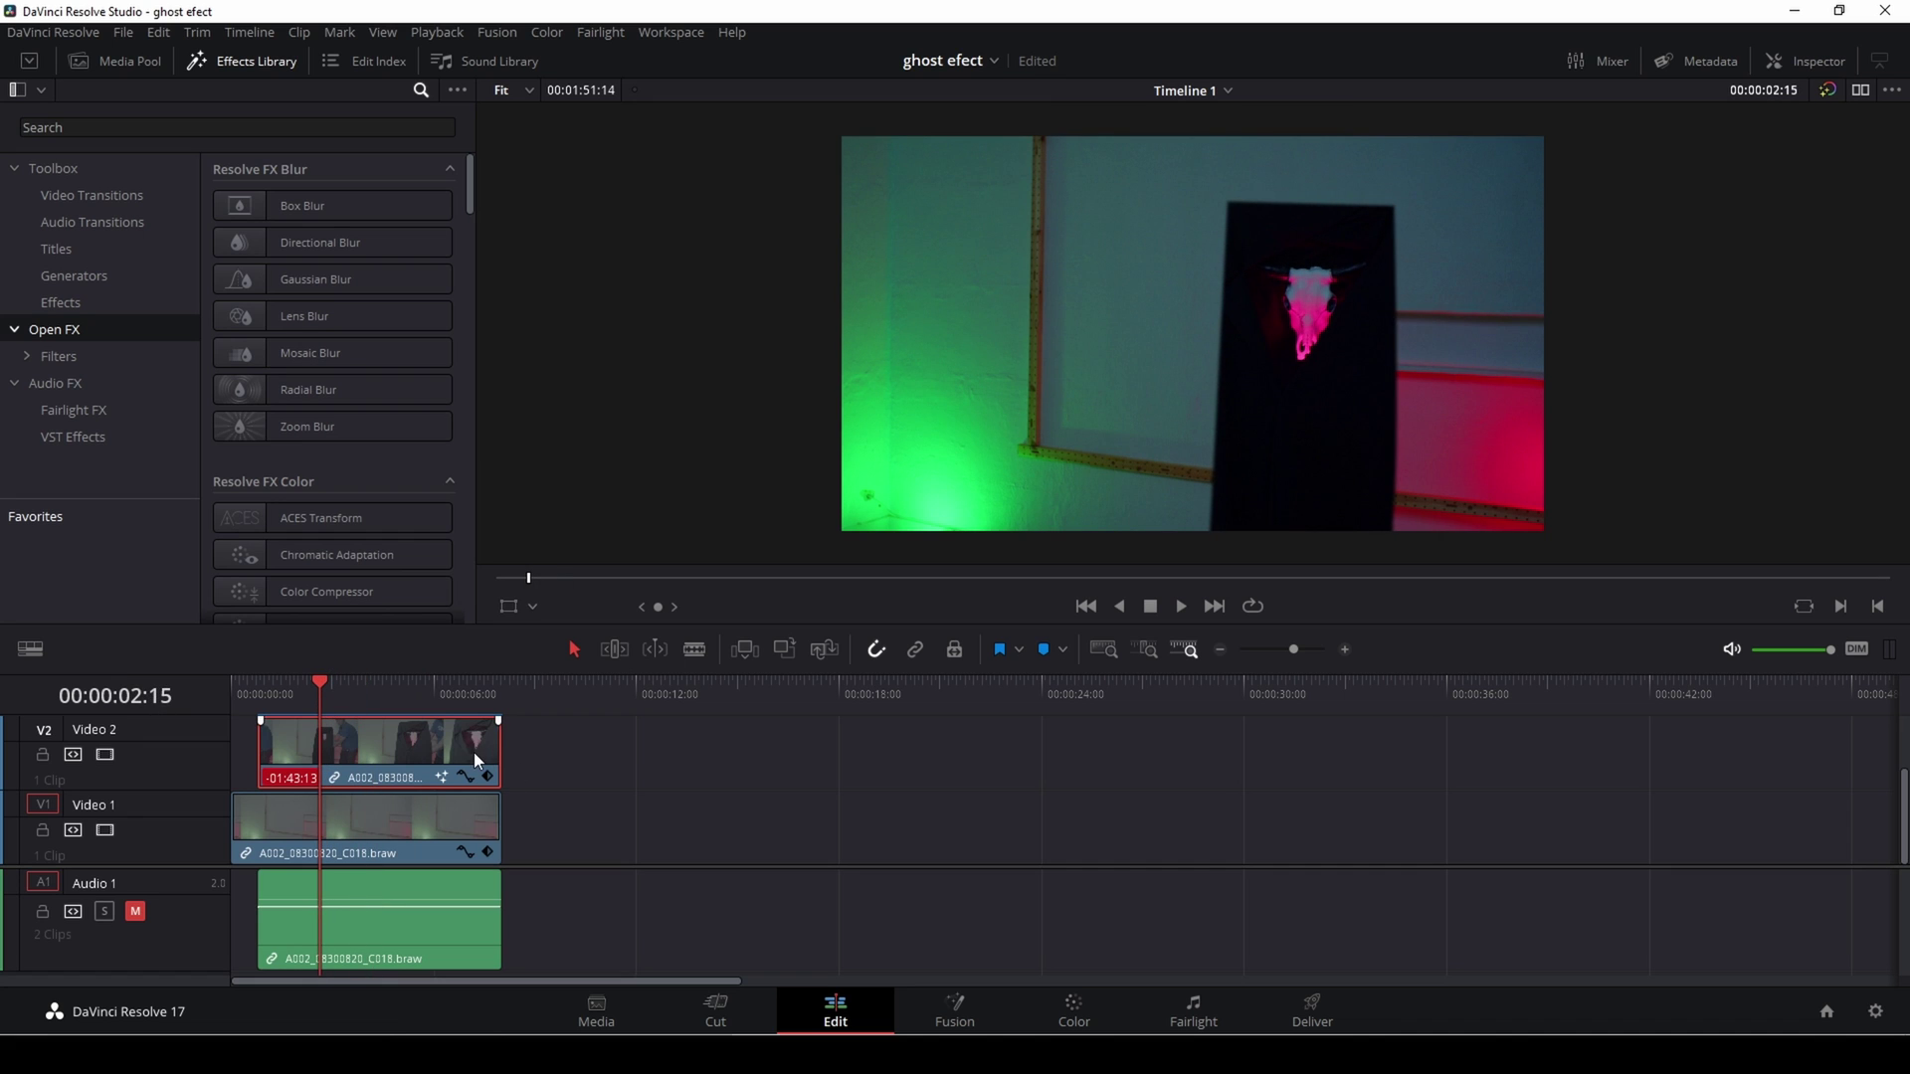
left_click(1801, 61)
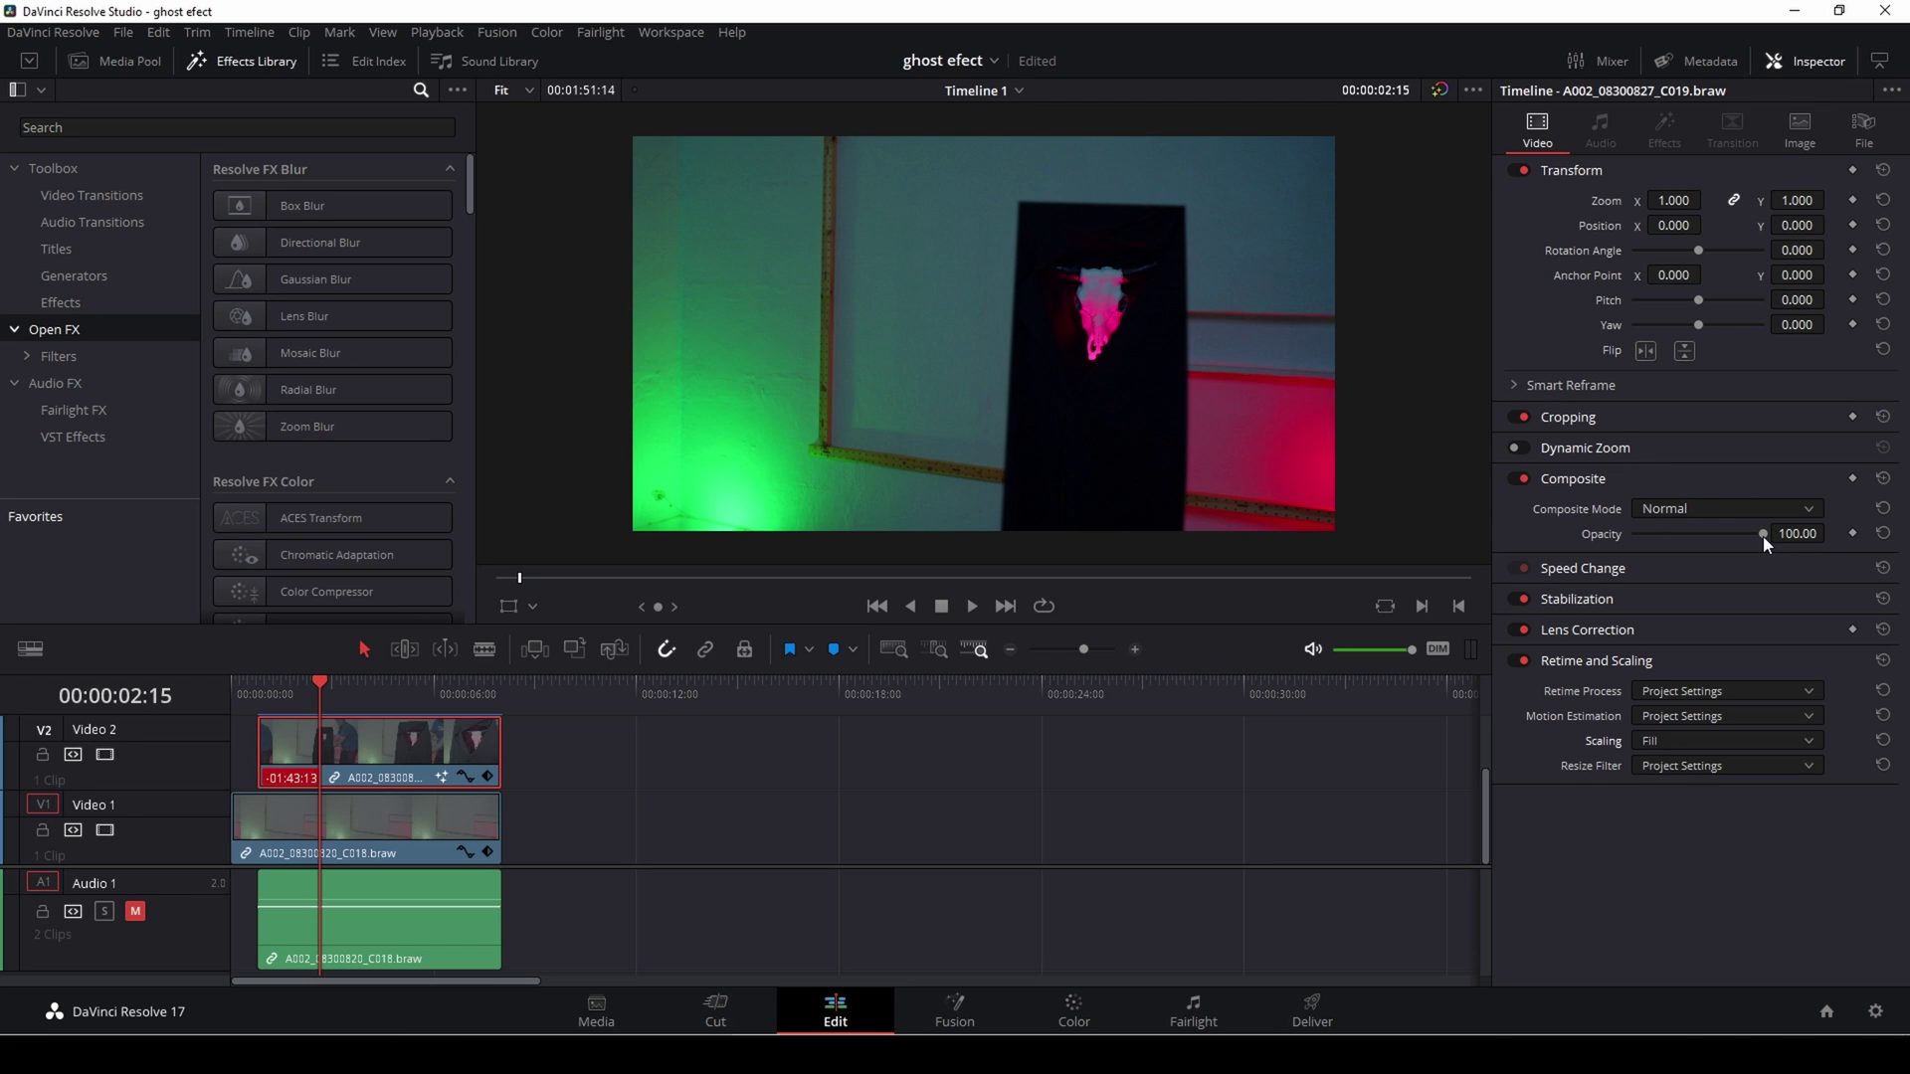
left_click_drag(1763, 536, 1727, 543)
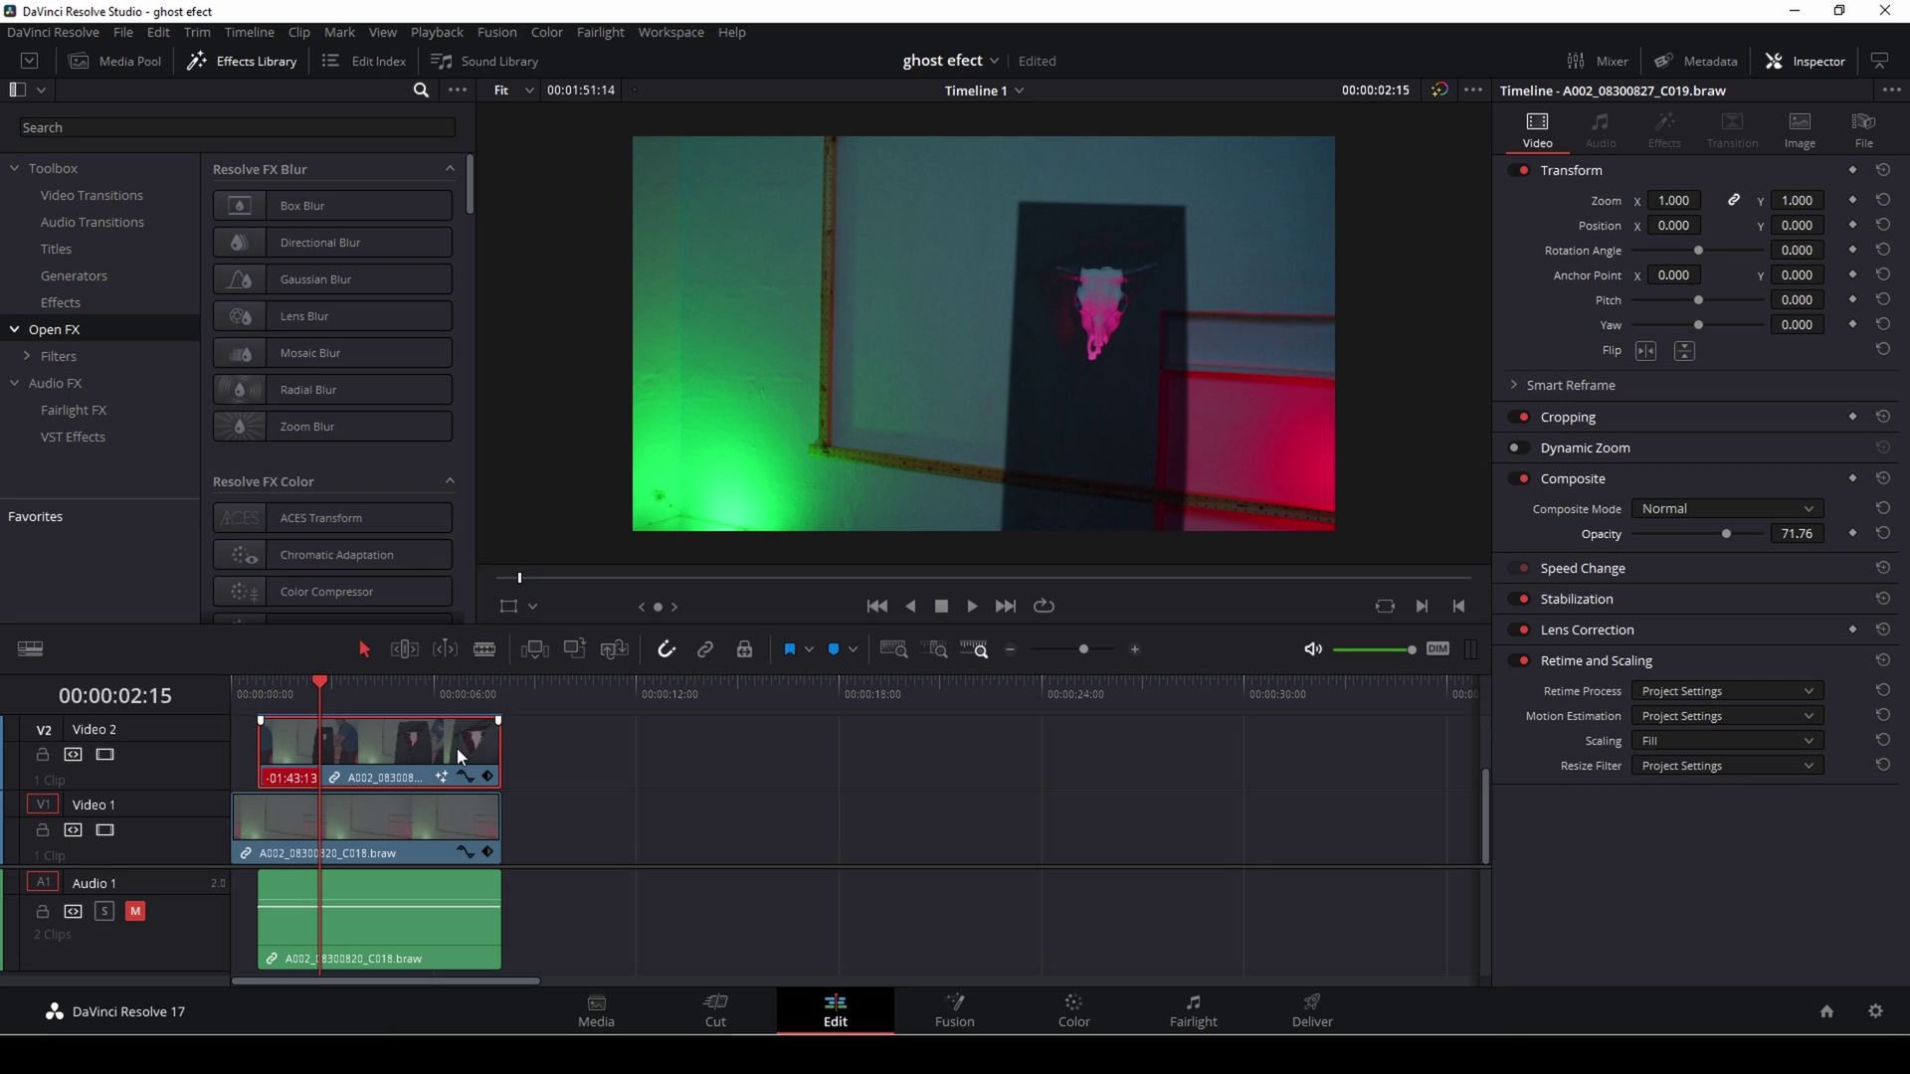
key("ctrl+s")
Step: Shape an S-curve in Curves, dragging the black point right to crush the ghost clip's shadows
left_click(1074, 1010)
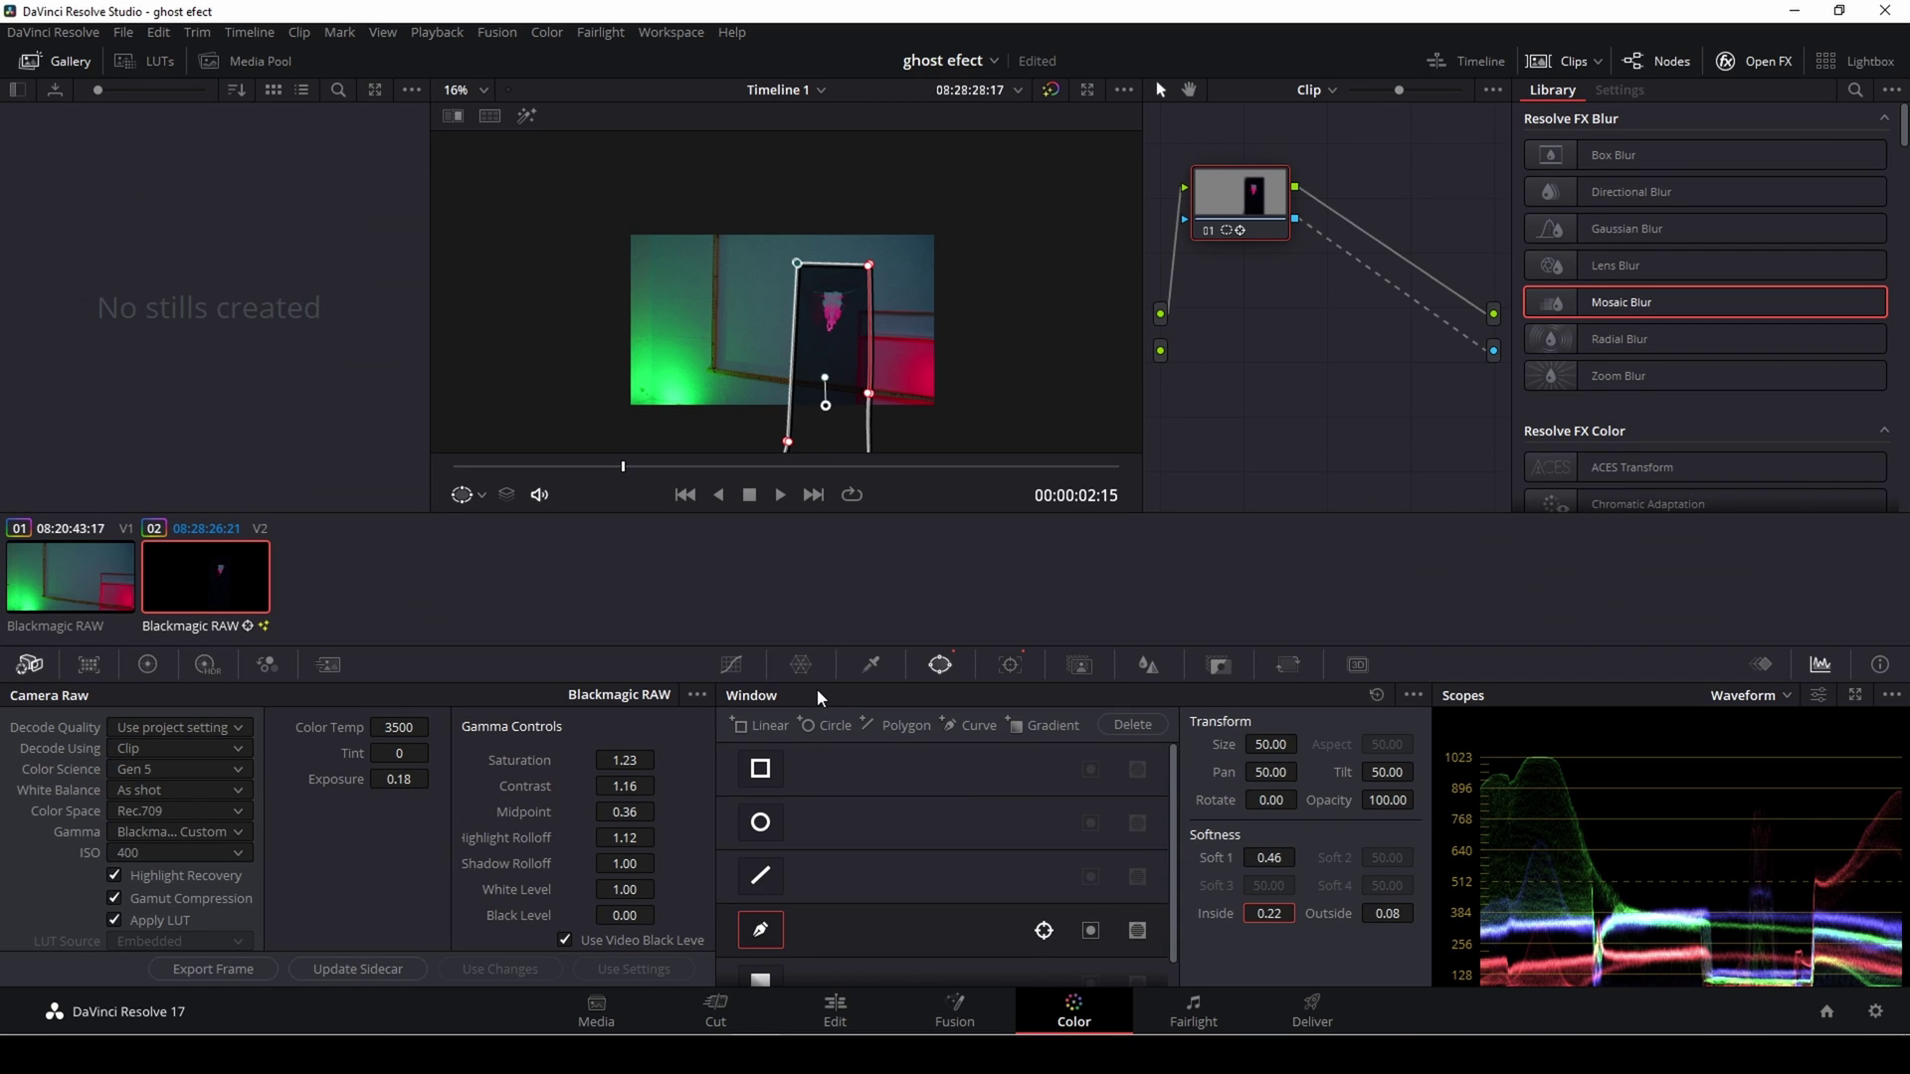
left_click(731, 665)
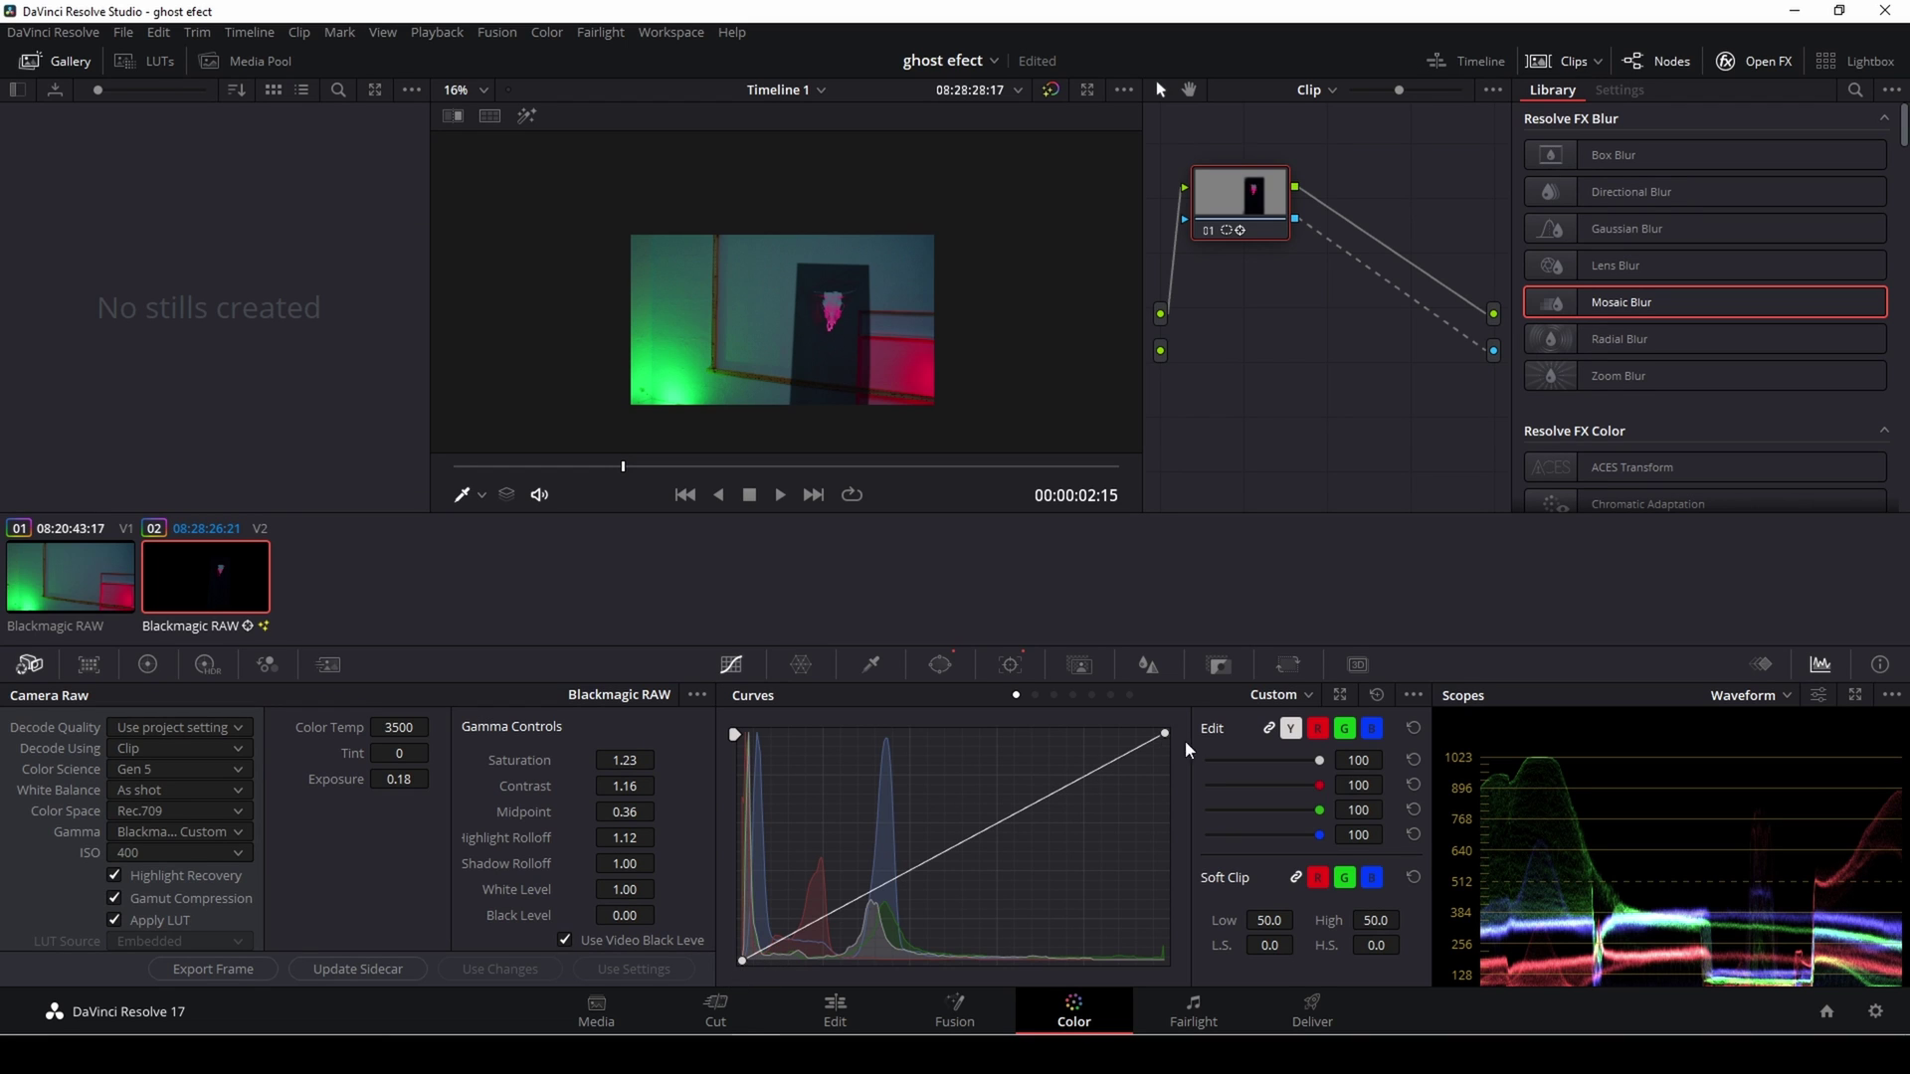
left_click(859, 895)
left_click_drag(1031, 817, 1030, 808)
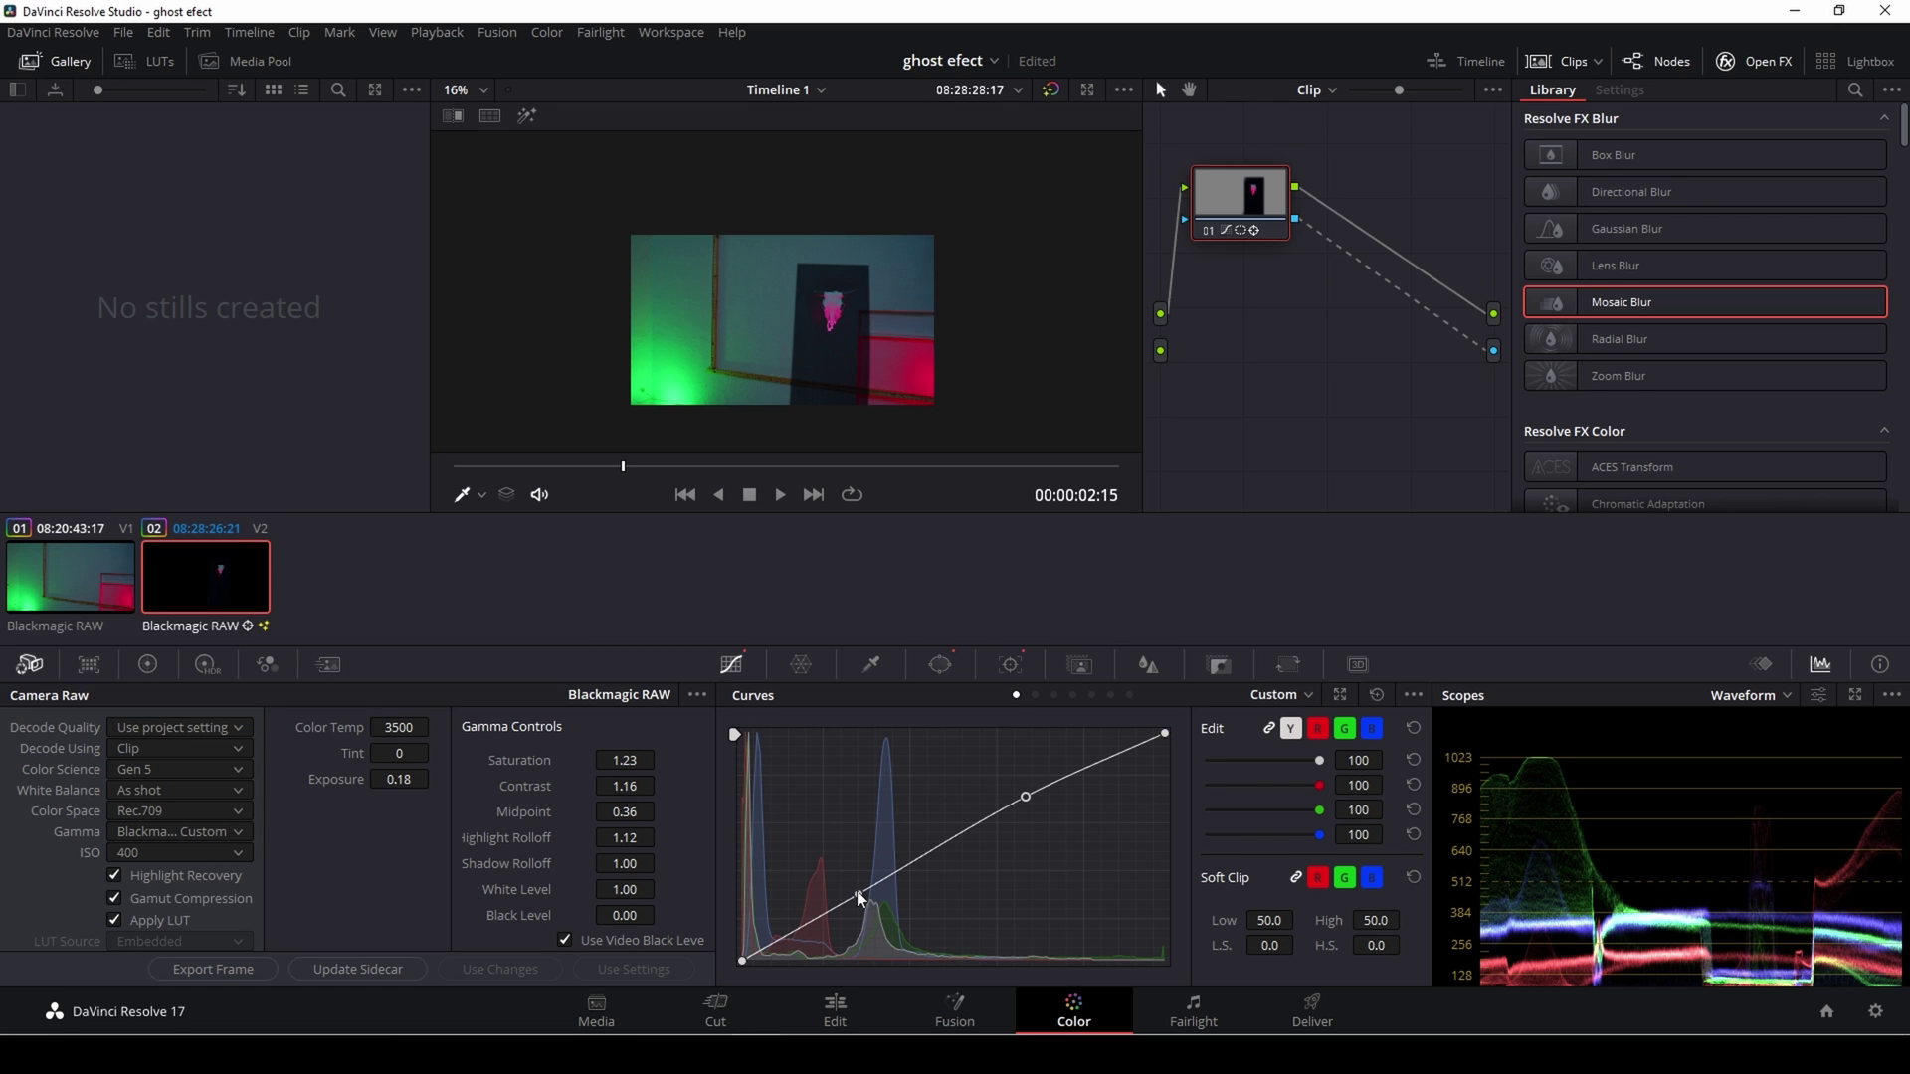
left_click_drag(859, 895, 877, 928)
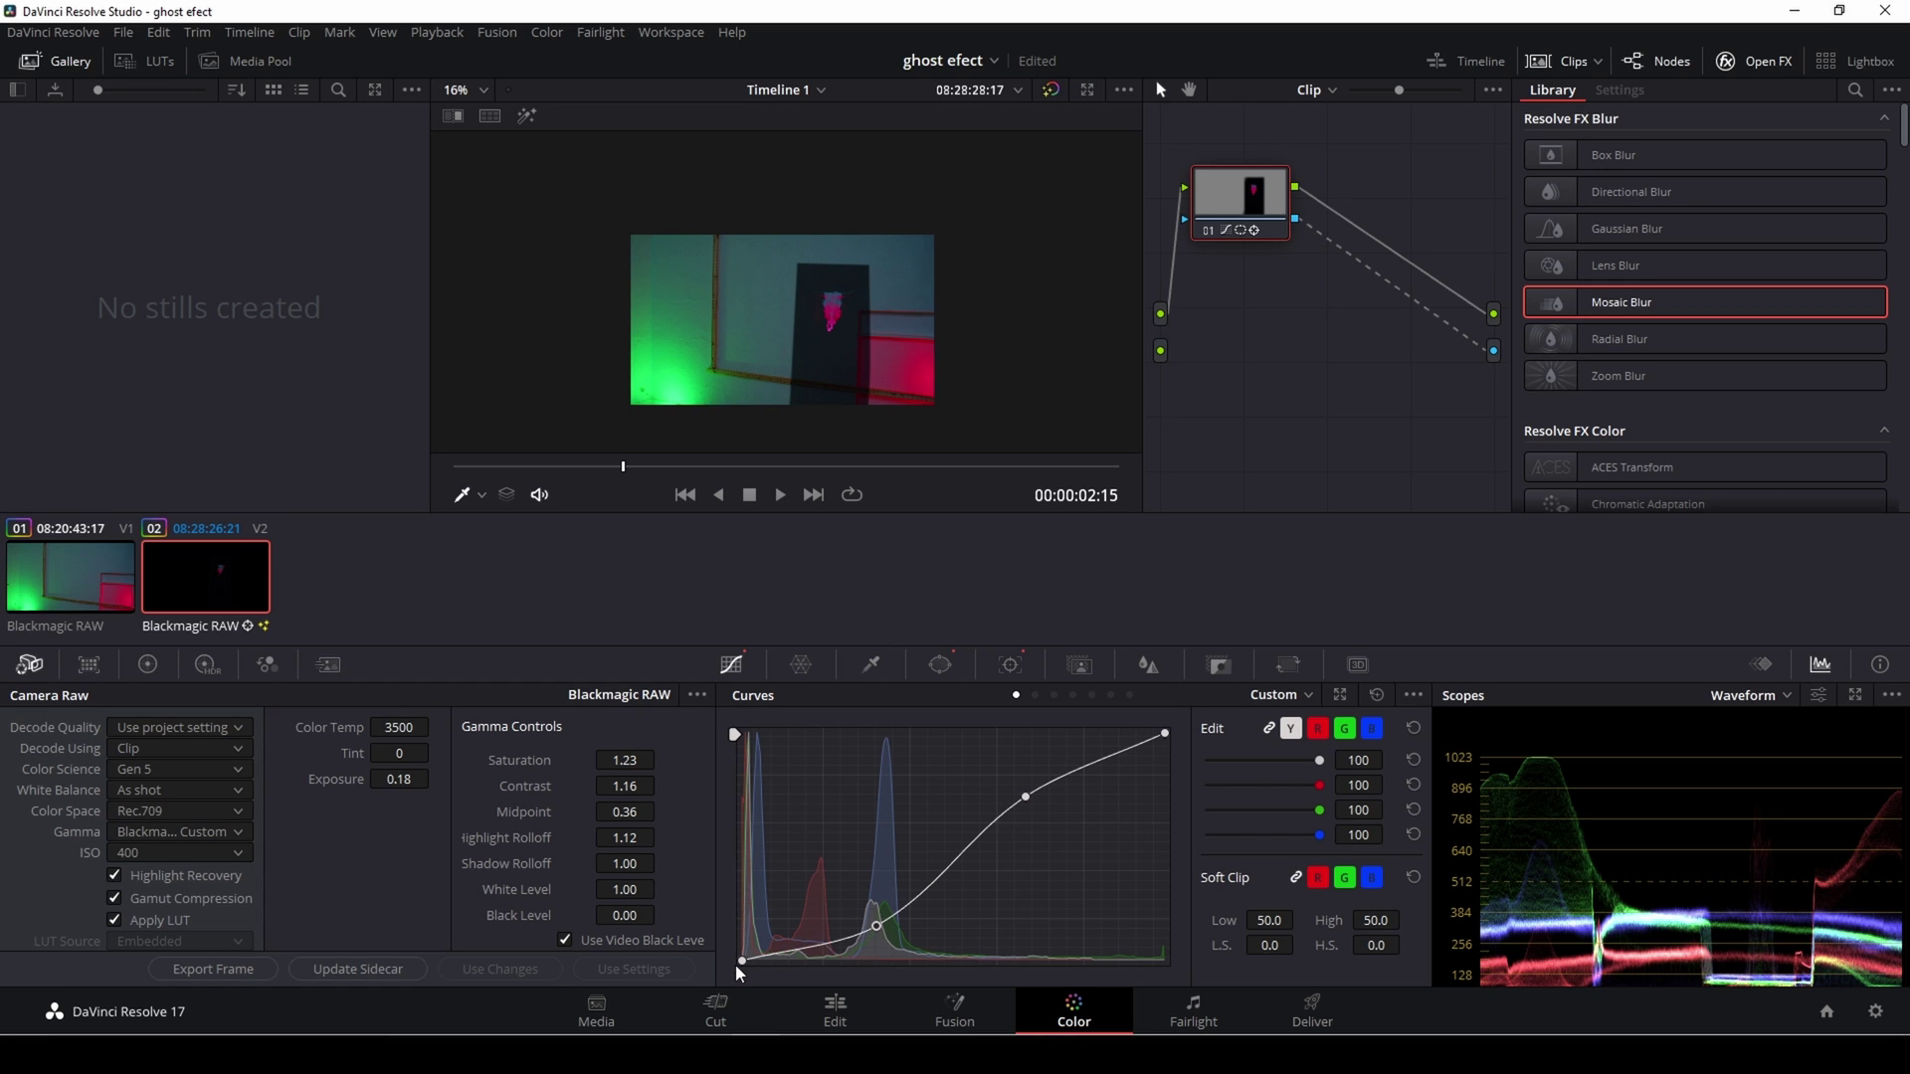
left_click_drag(741, 962, 763, 961)
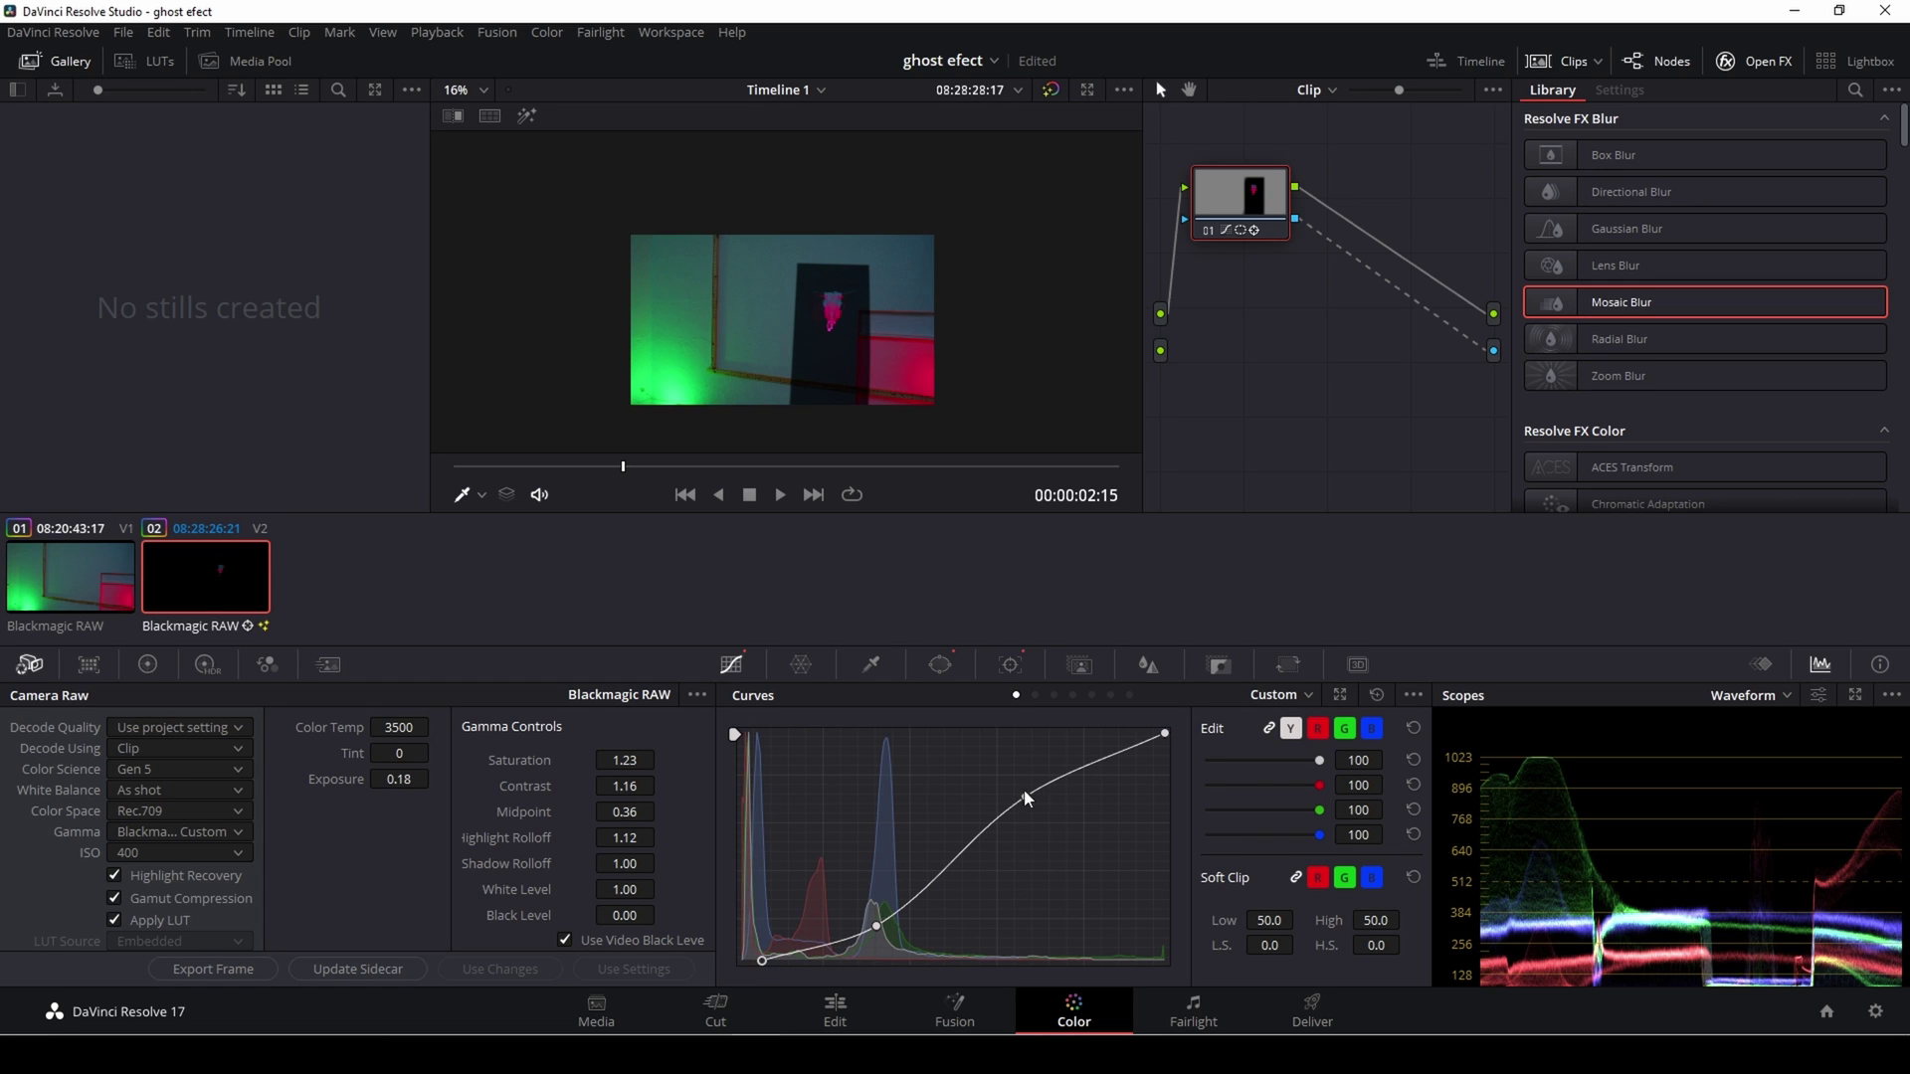
left_click_drag(1026, 799, 1044, 846)
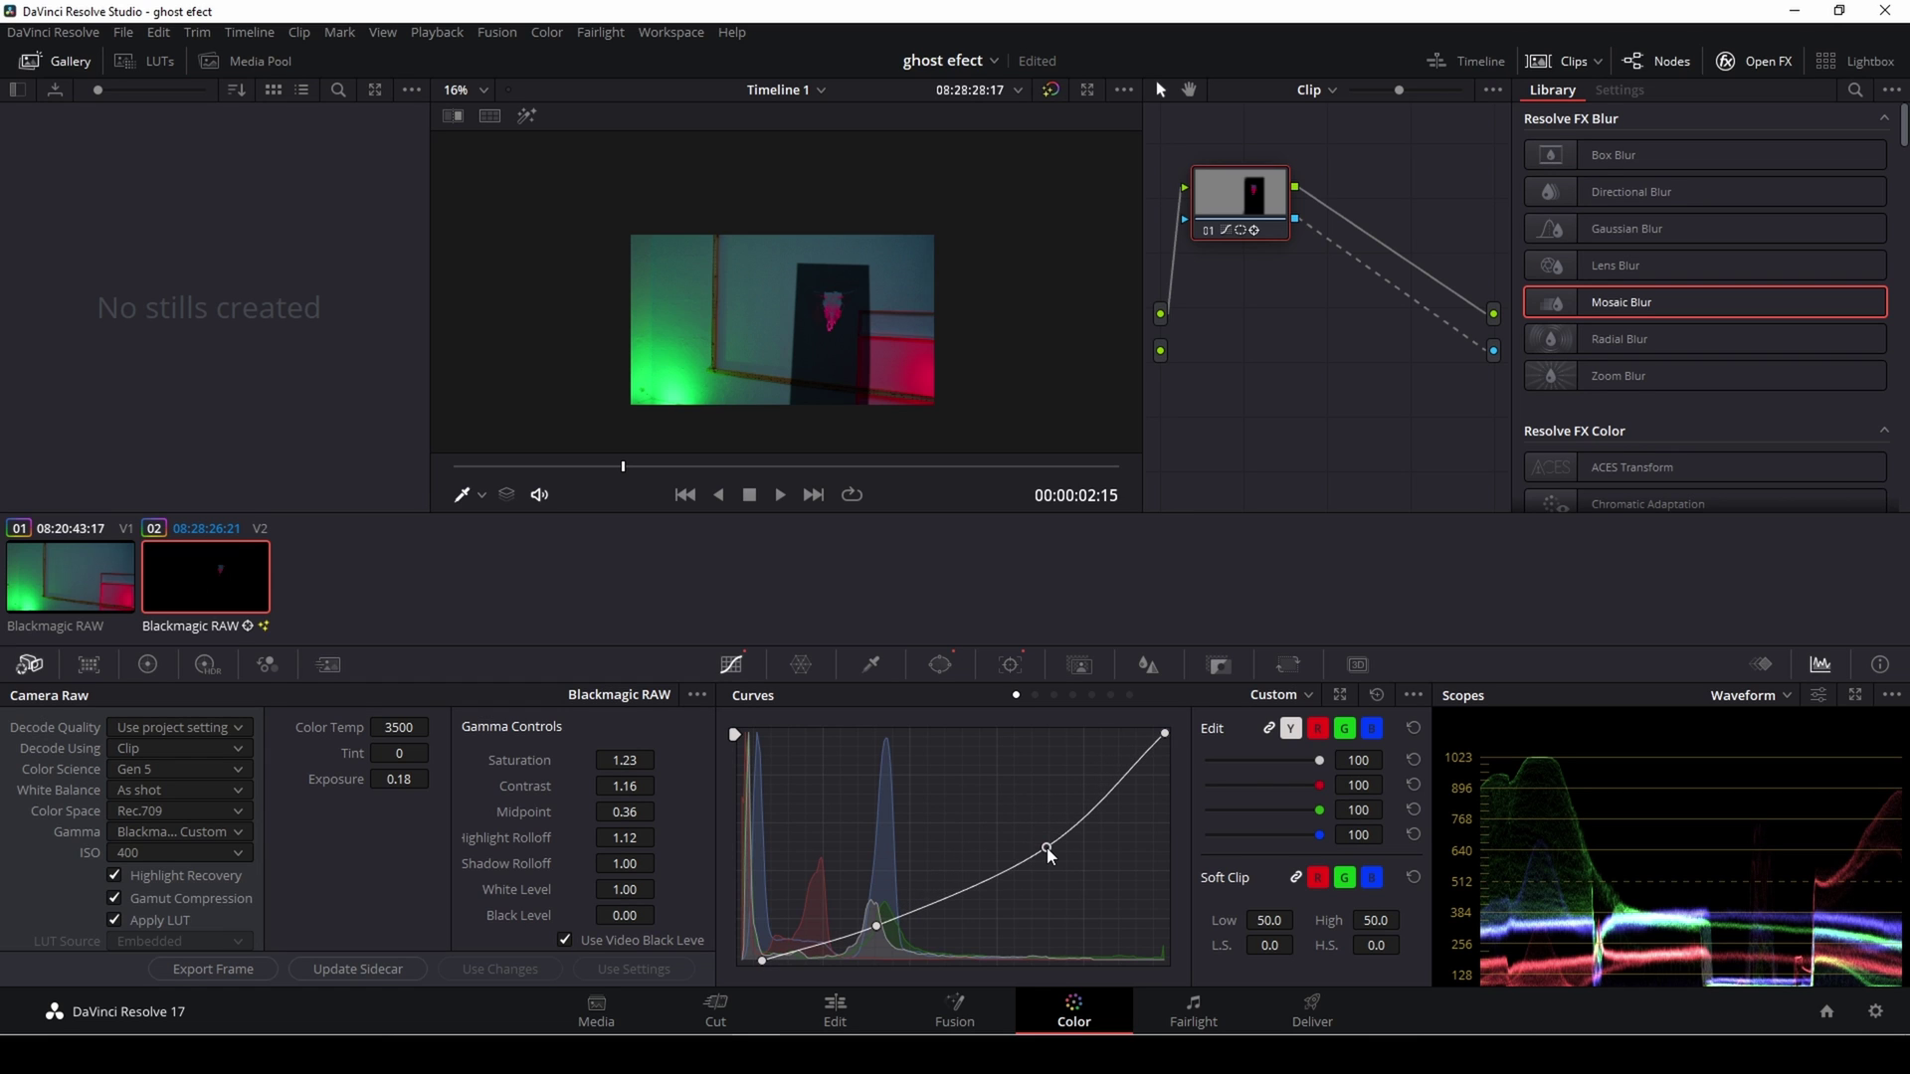
scroll(794, 367, "up", 2)
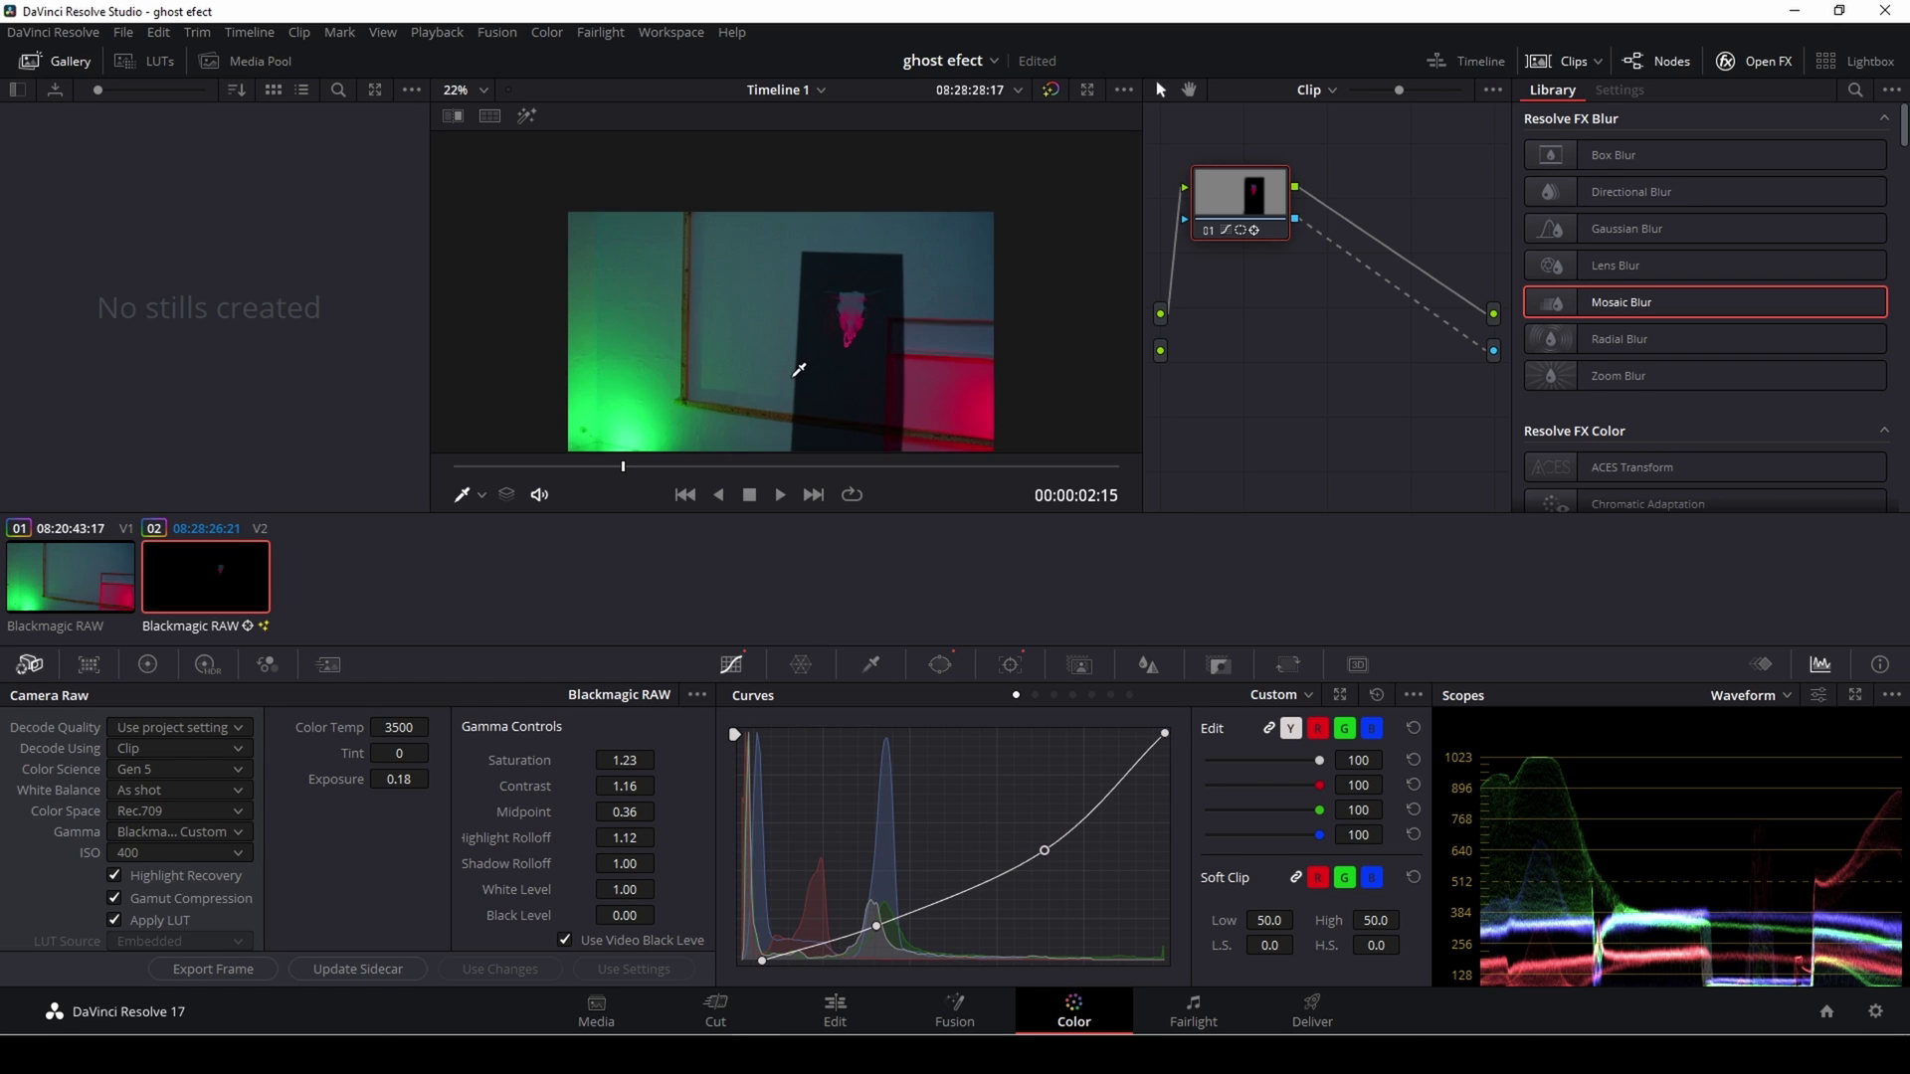
scroll(805, 370, "up", 2)
scroll(806, 370, "down", 2)
Step: Search the Effects Library for 'glo' and drop Glow onto the V2 clip
key("shift+4")
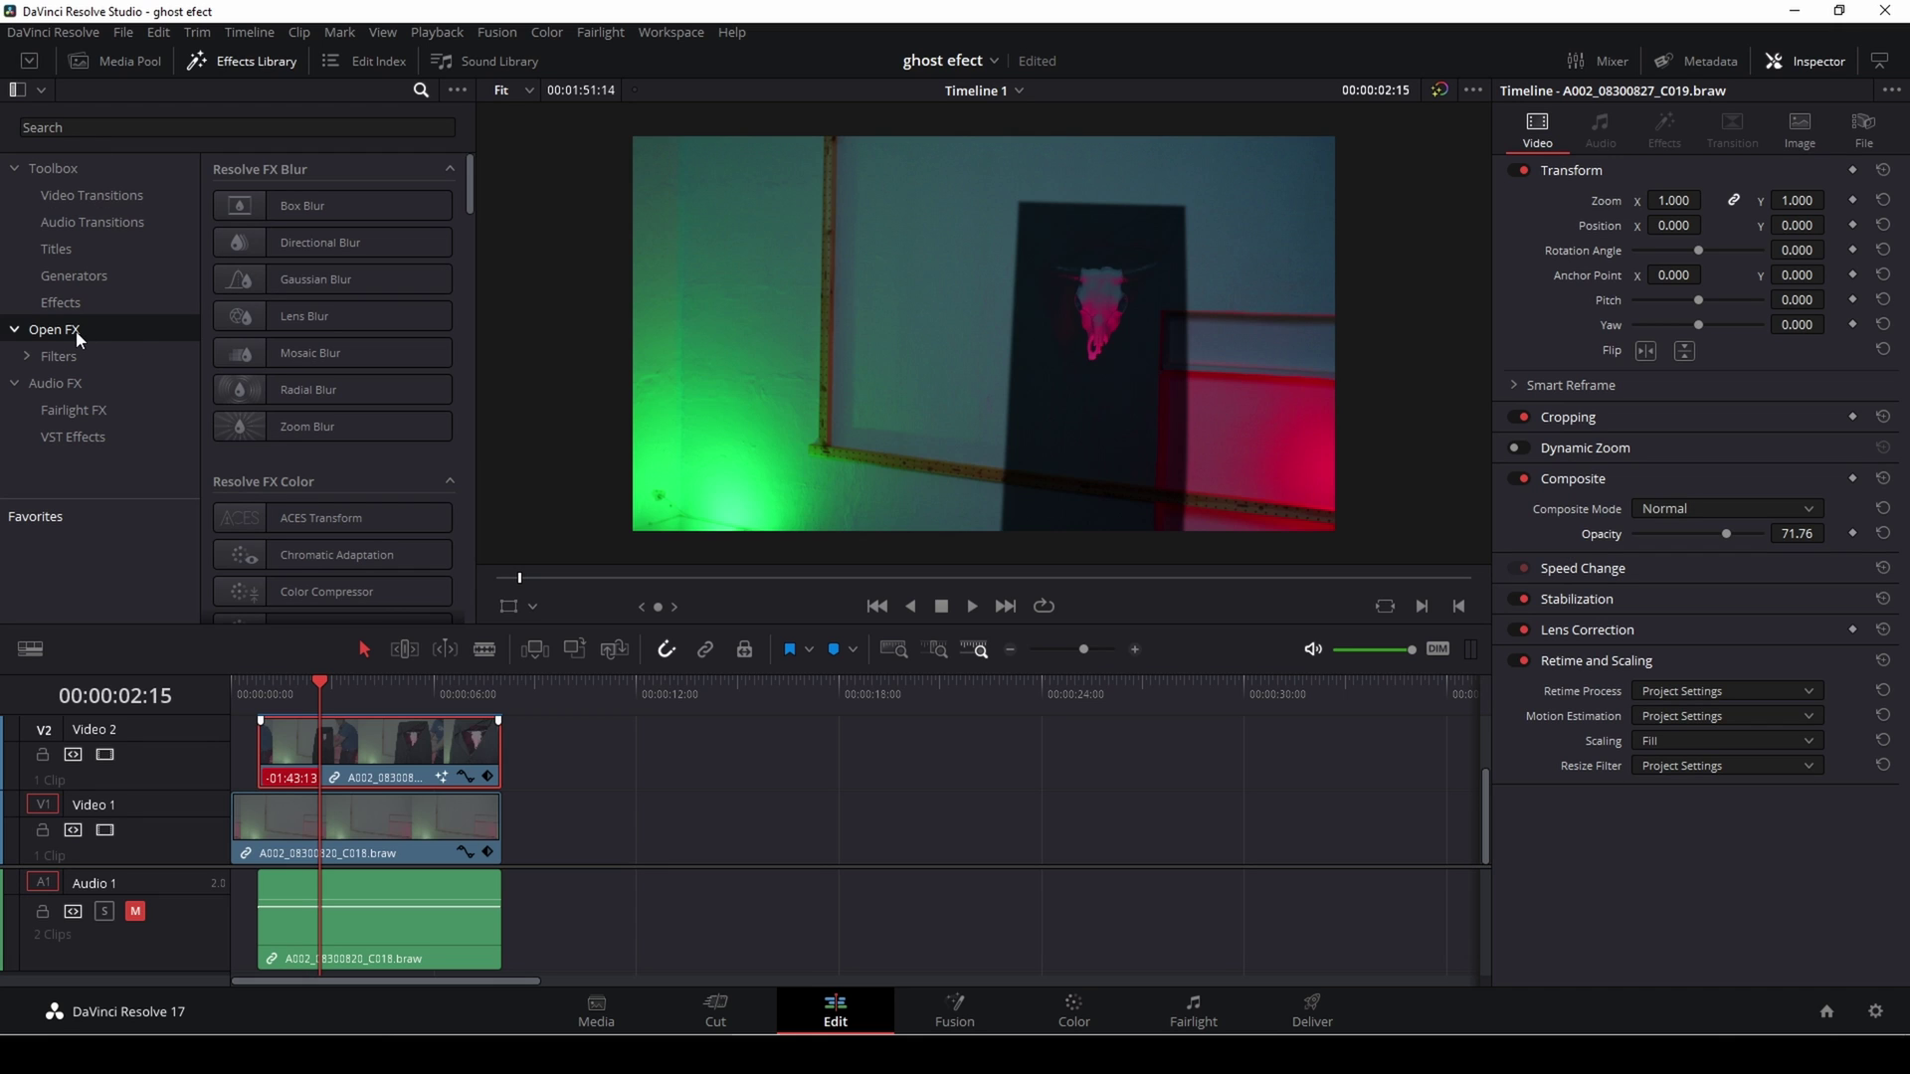
left_click(75, 127)
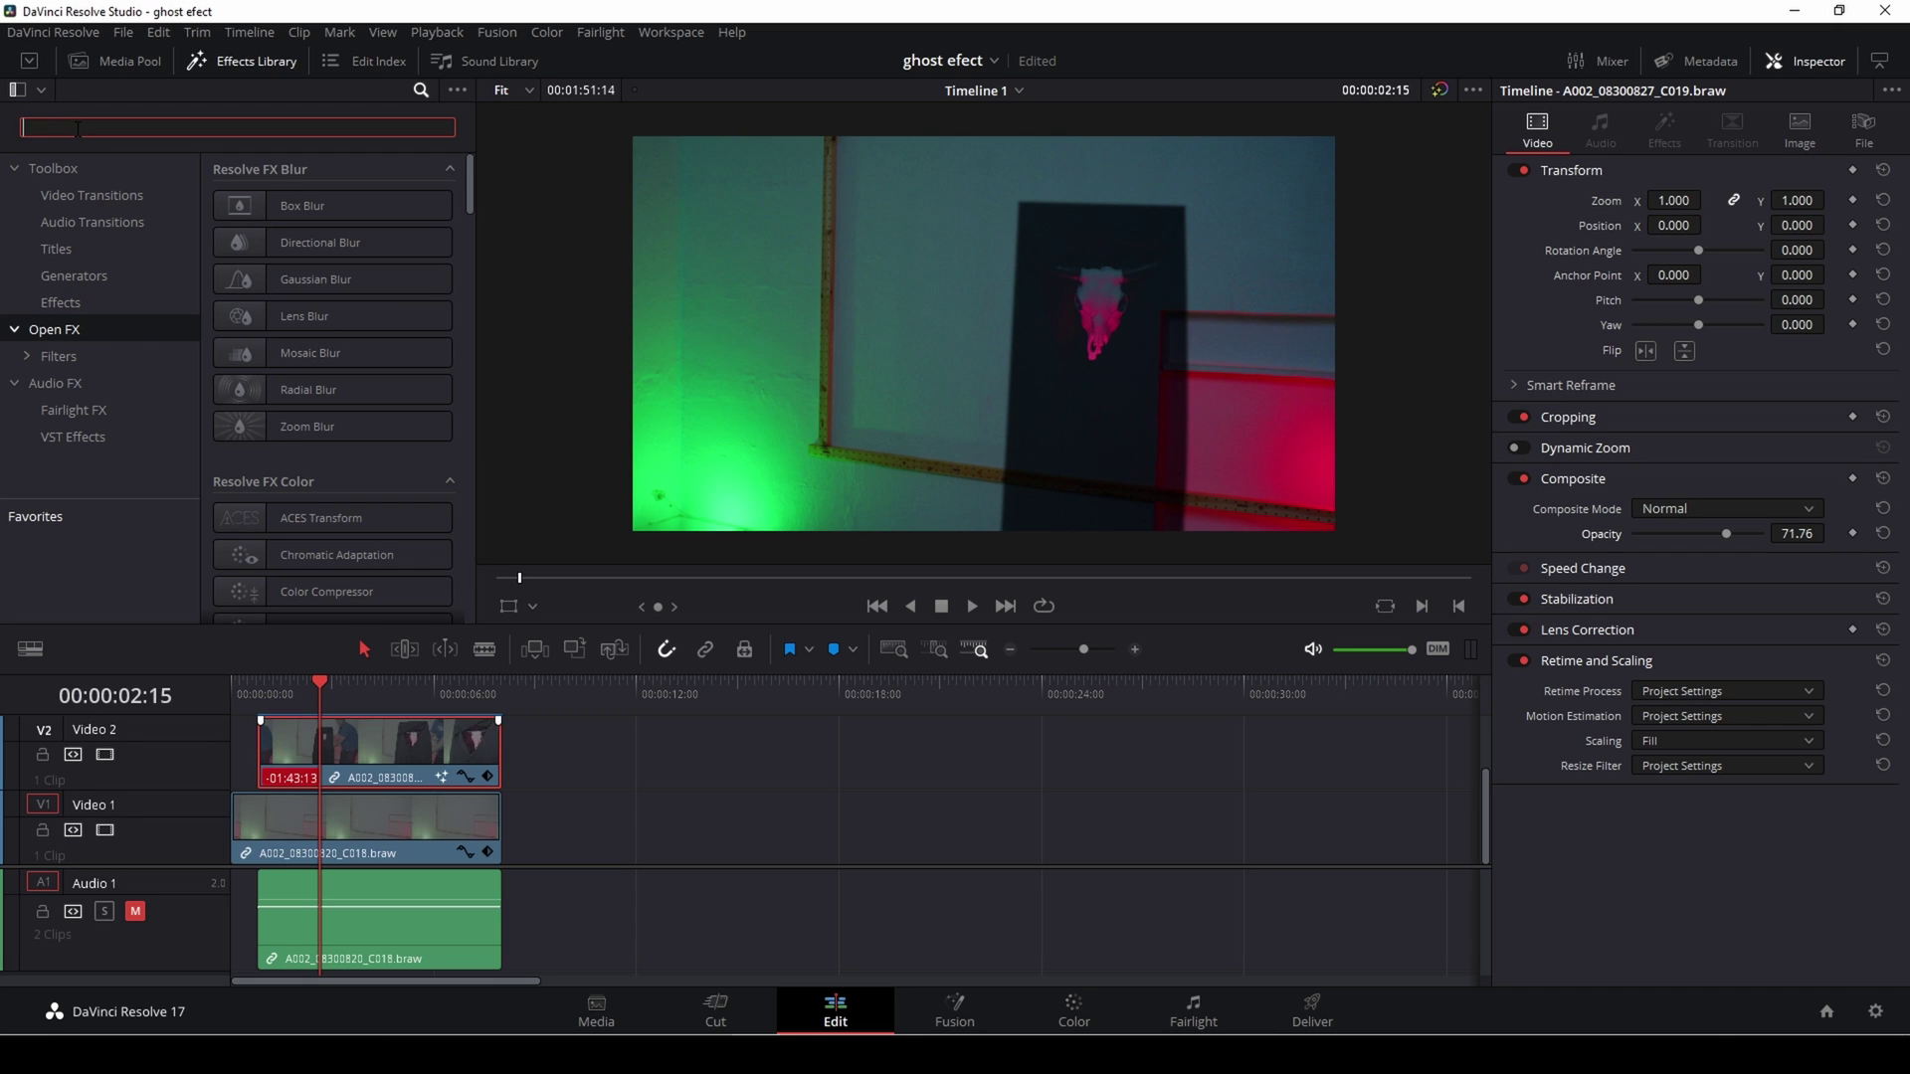
type("glo")
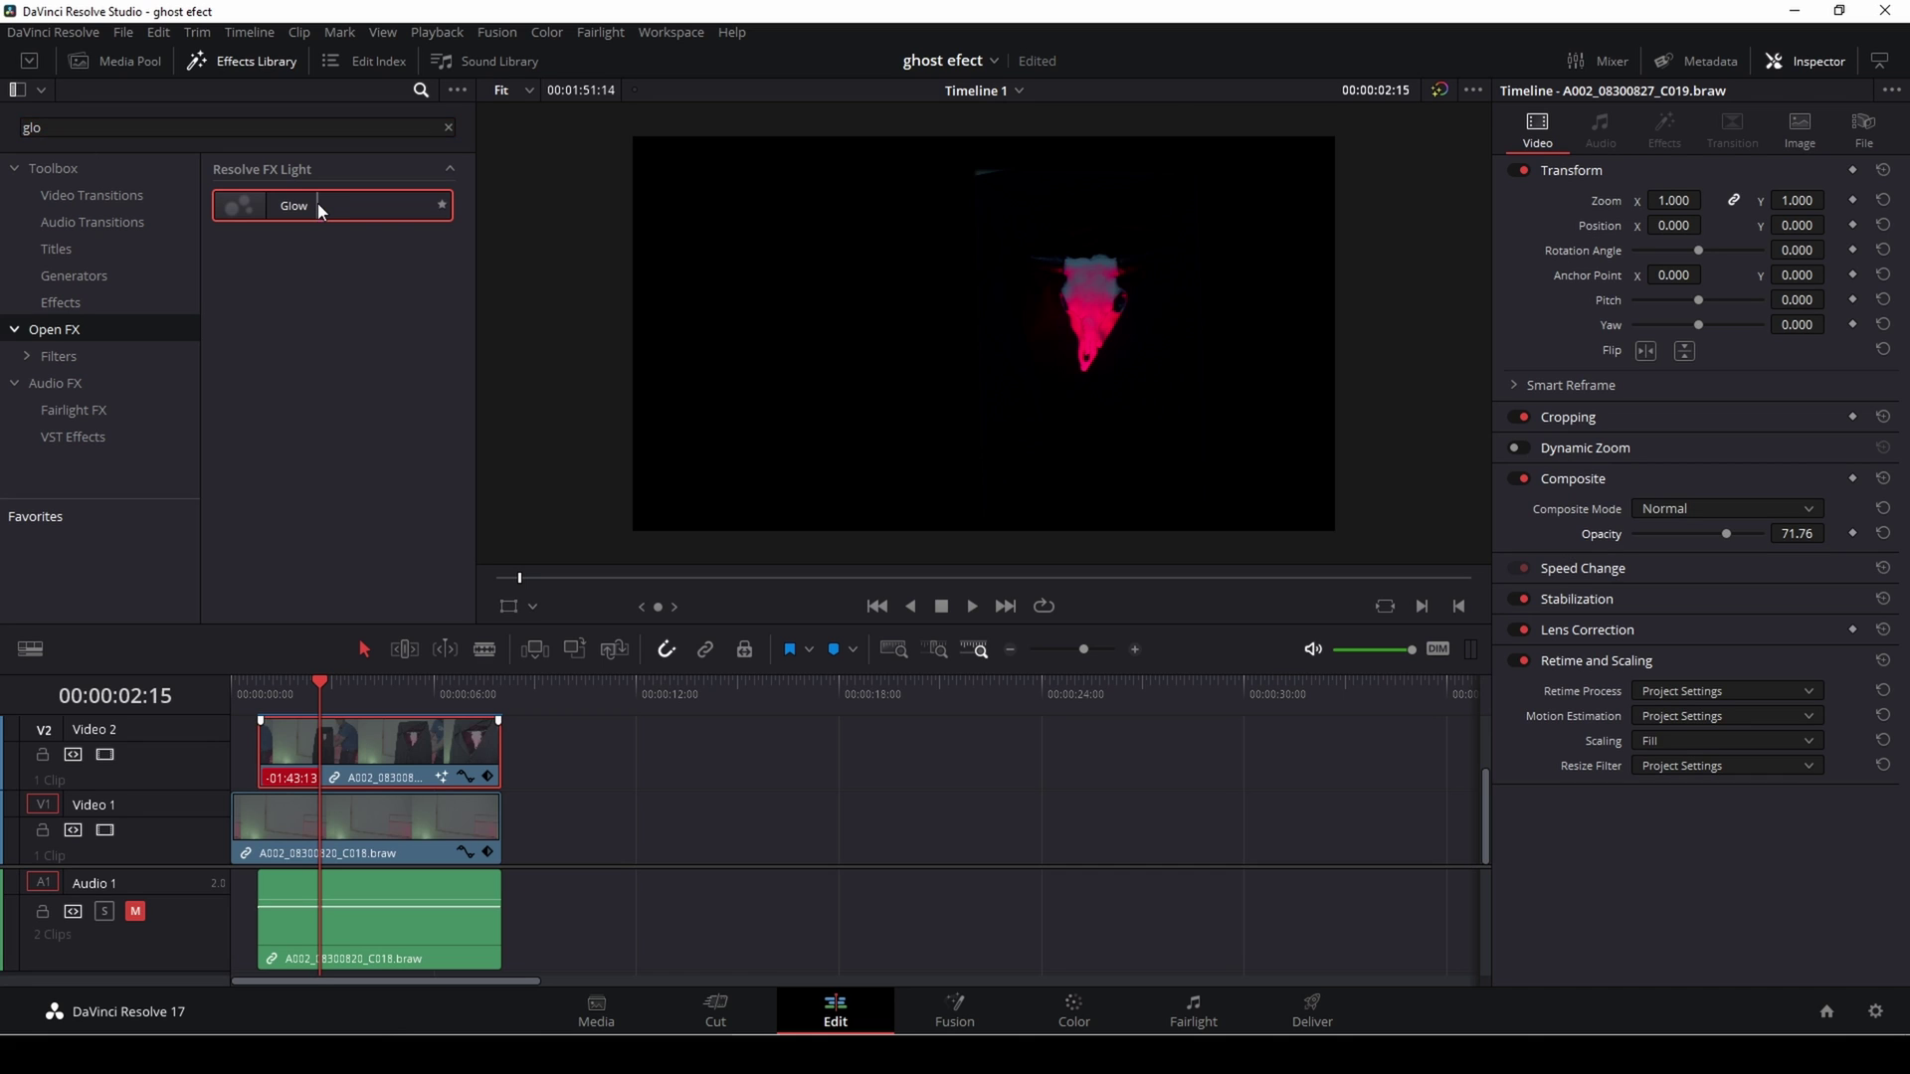
left_click_drag(316, 204, 386, 742)
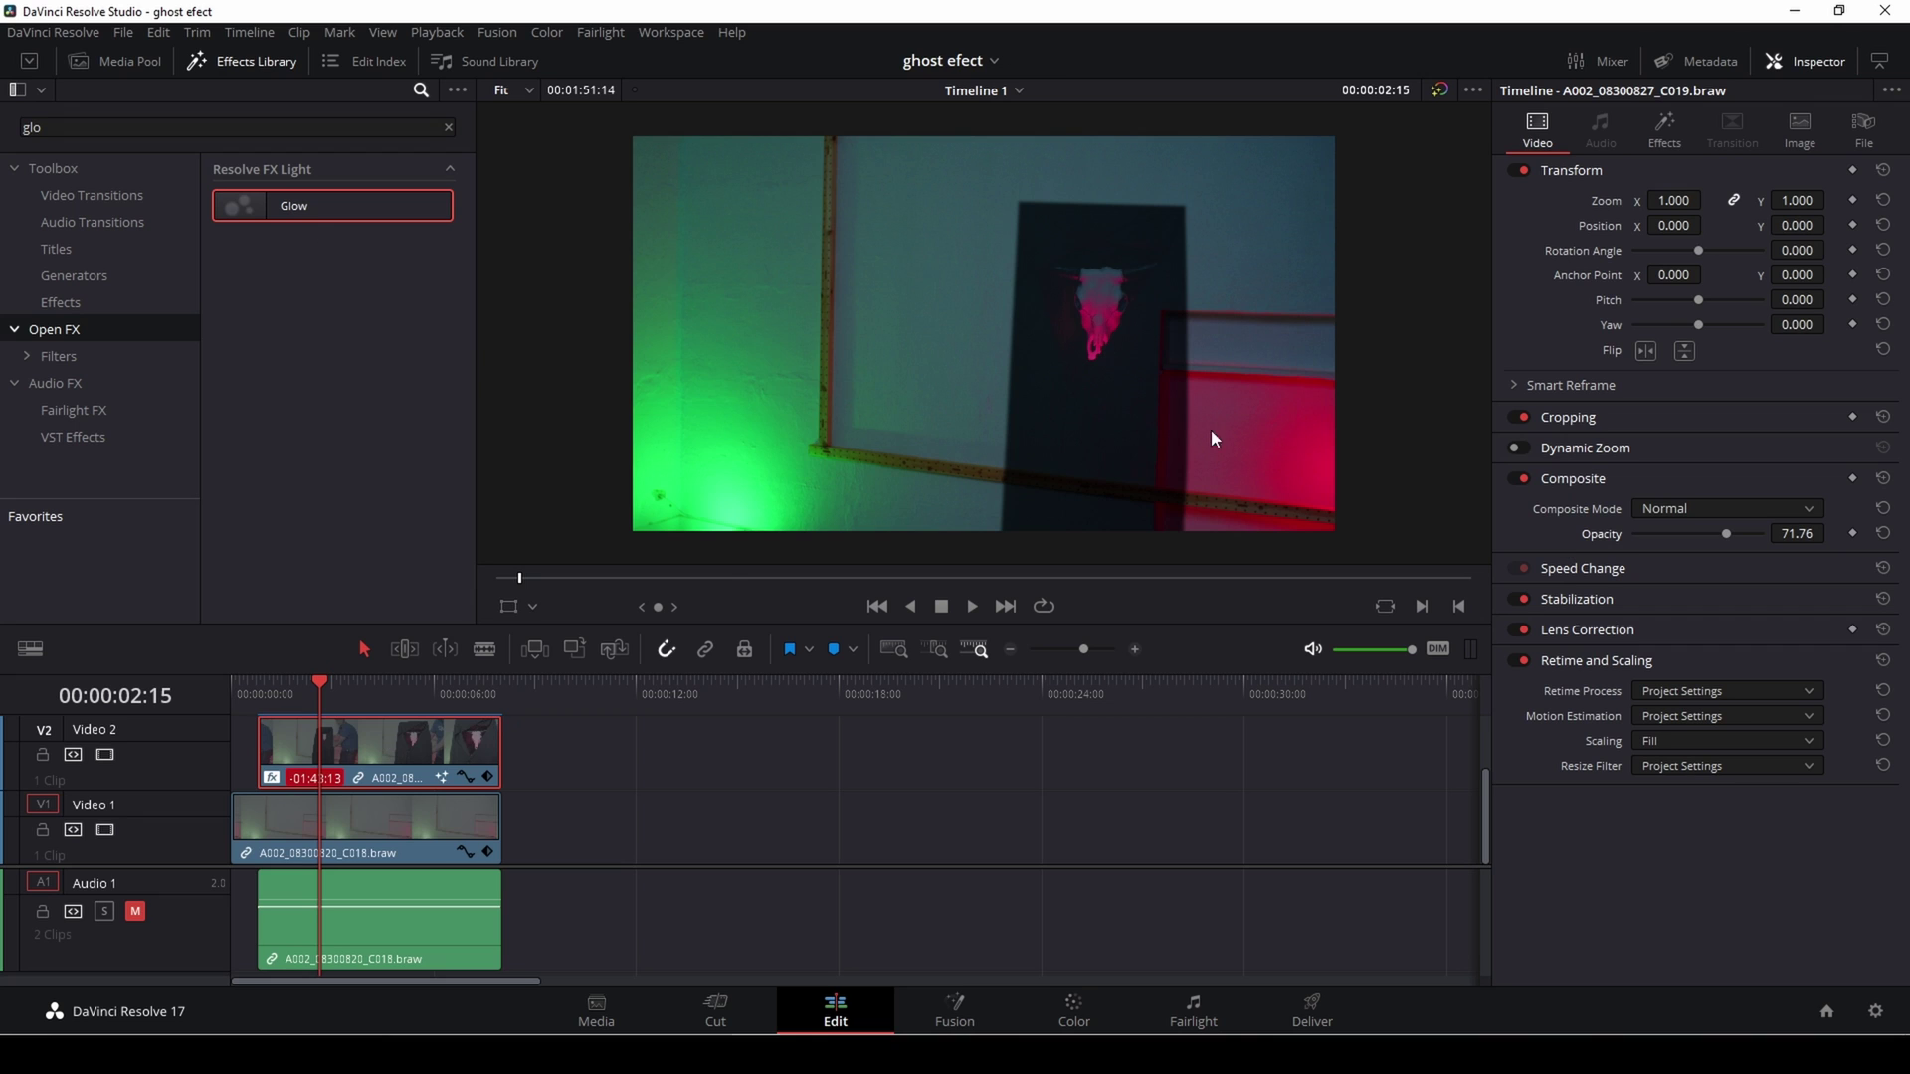
Step: Set the Glow effect's Color Filter to dark red
left_click(1667, 140)
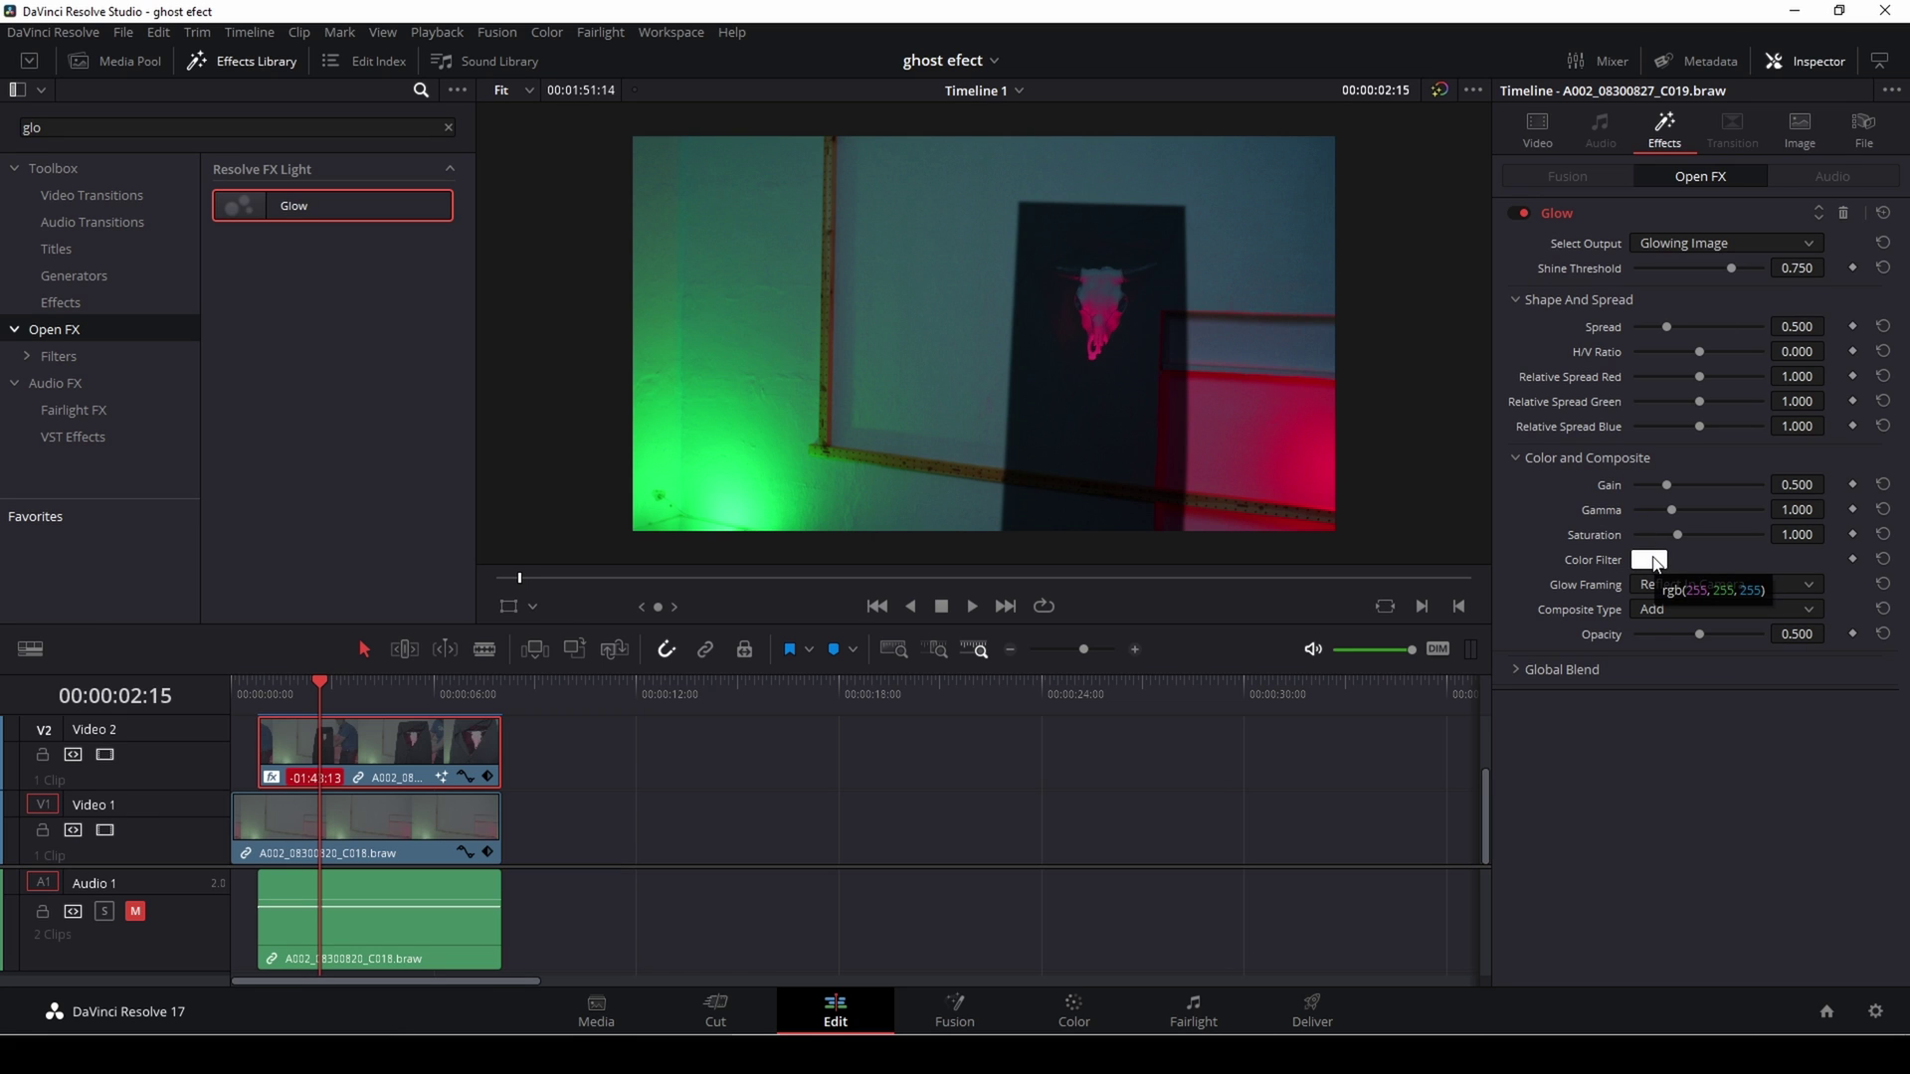
left_click(1651, 560)
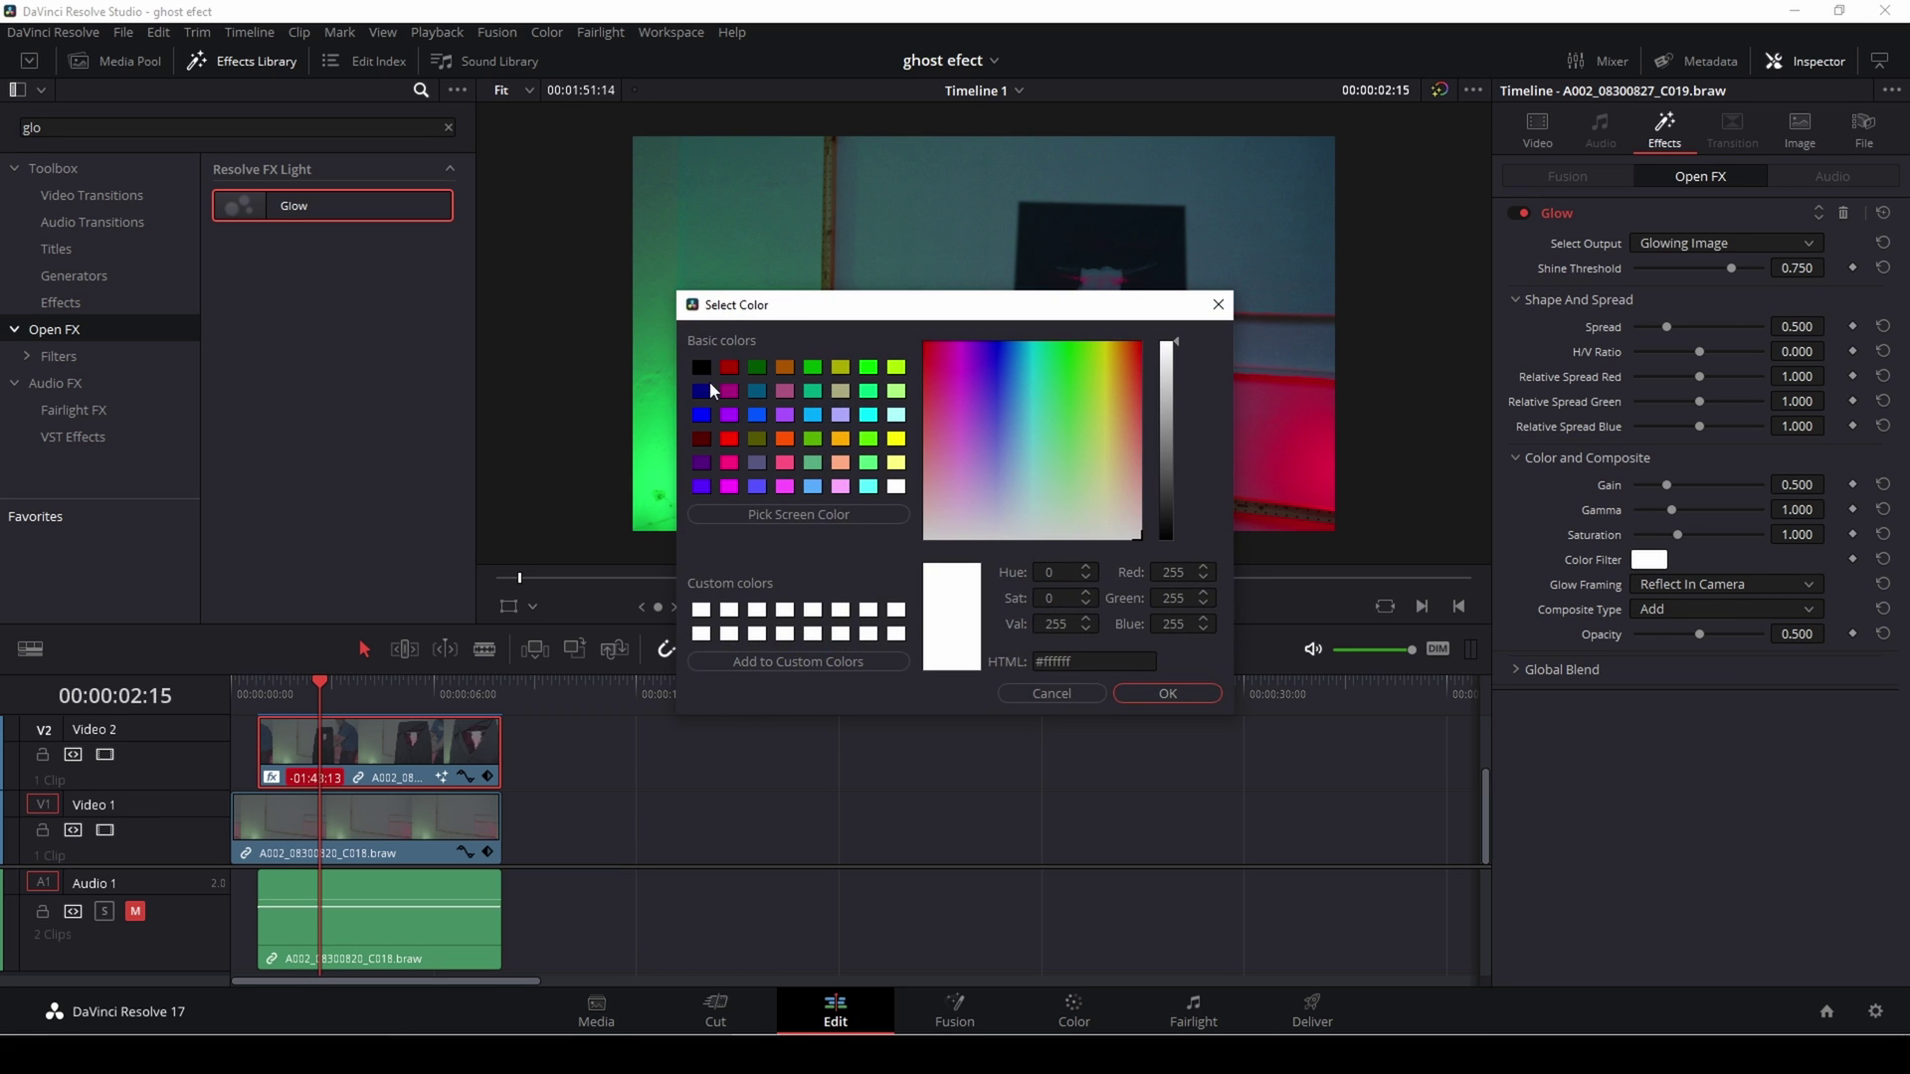
left_click_drag(880, 315, 603, 281)
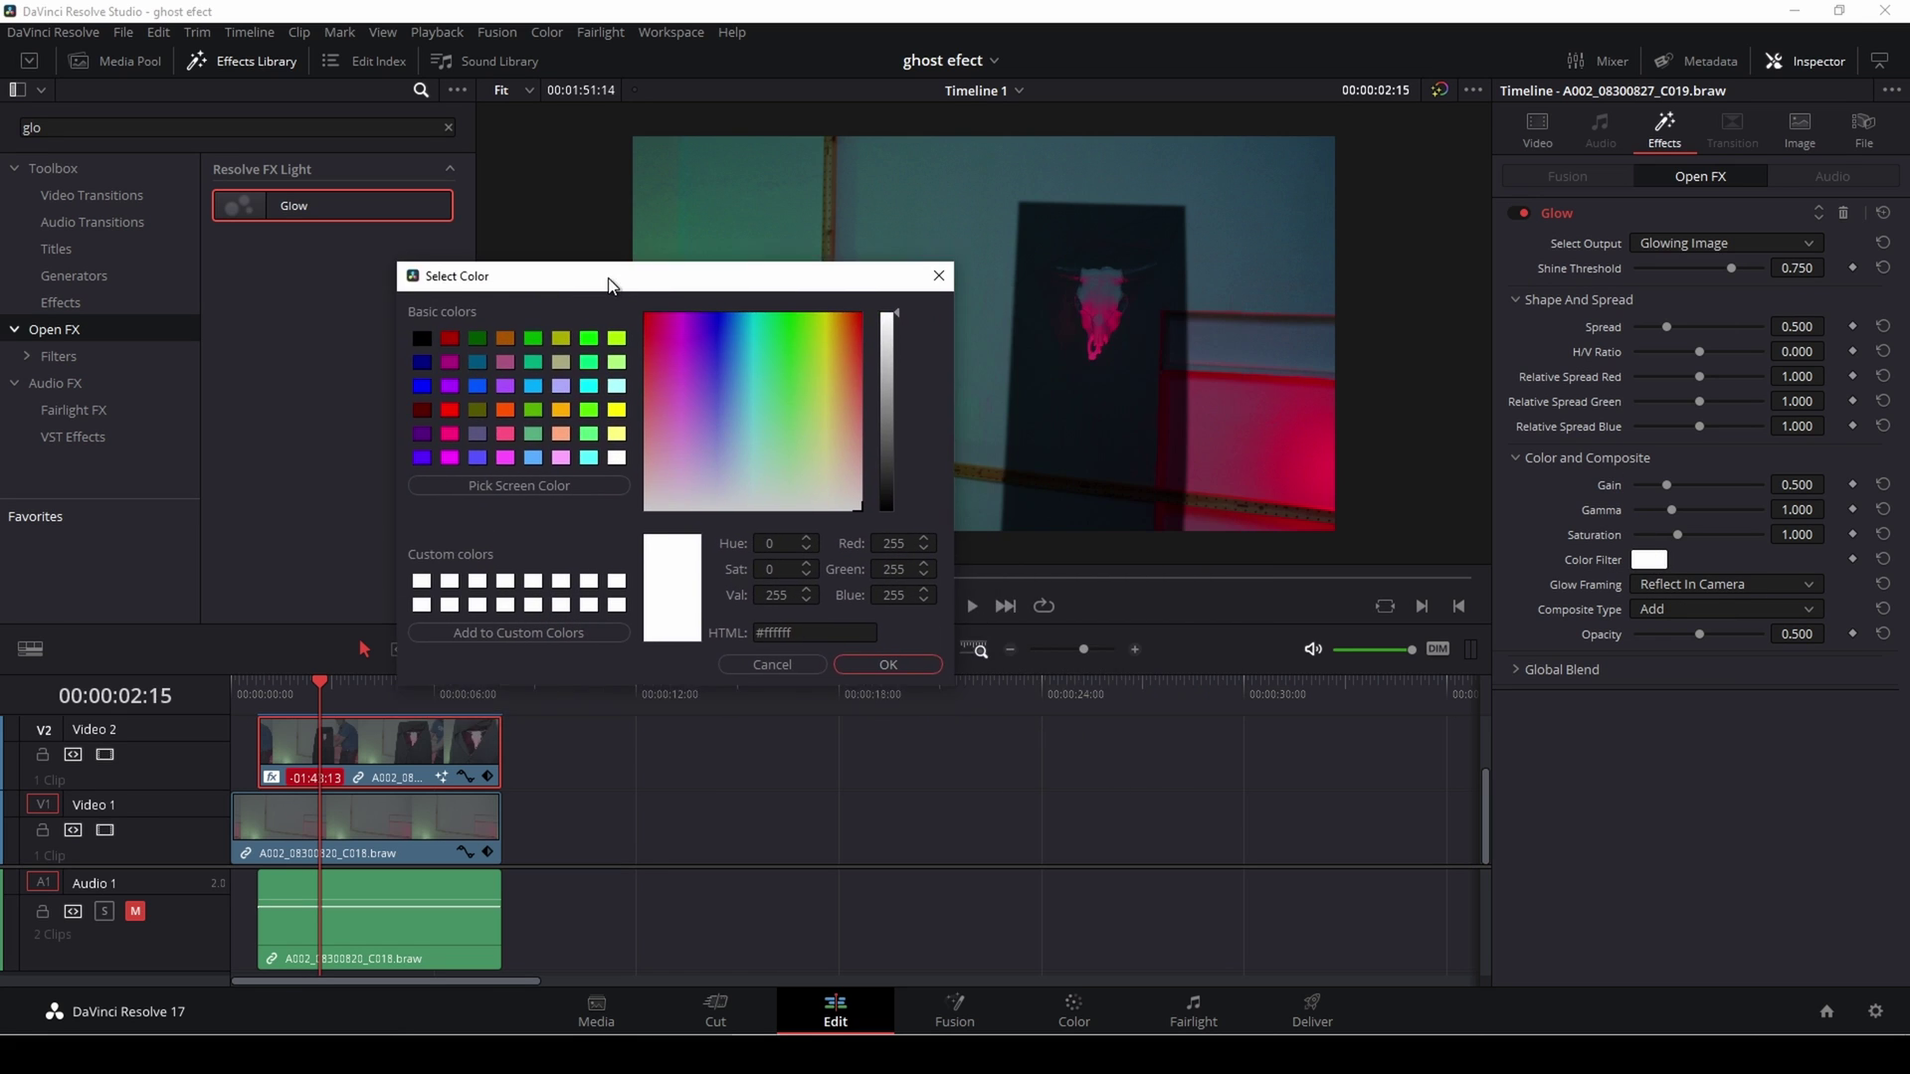
left_click(456, 340)
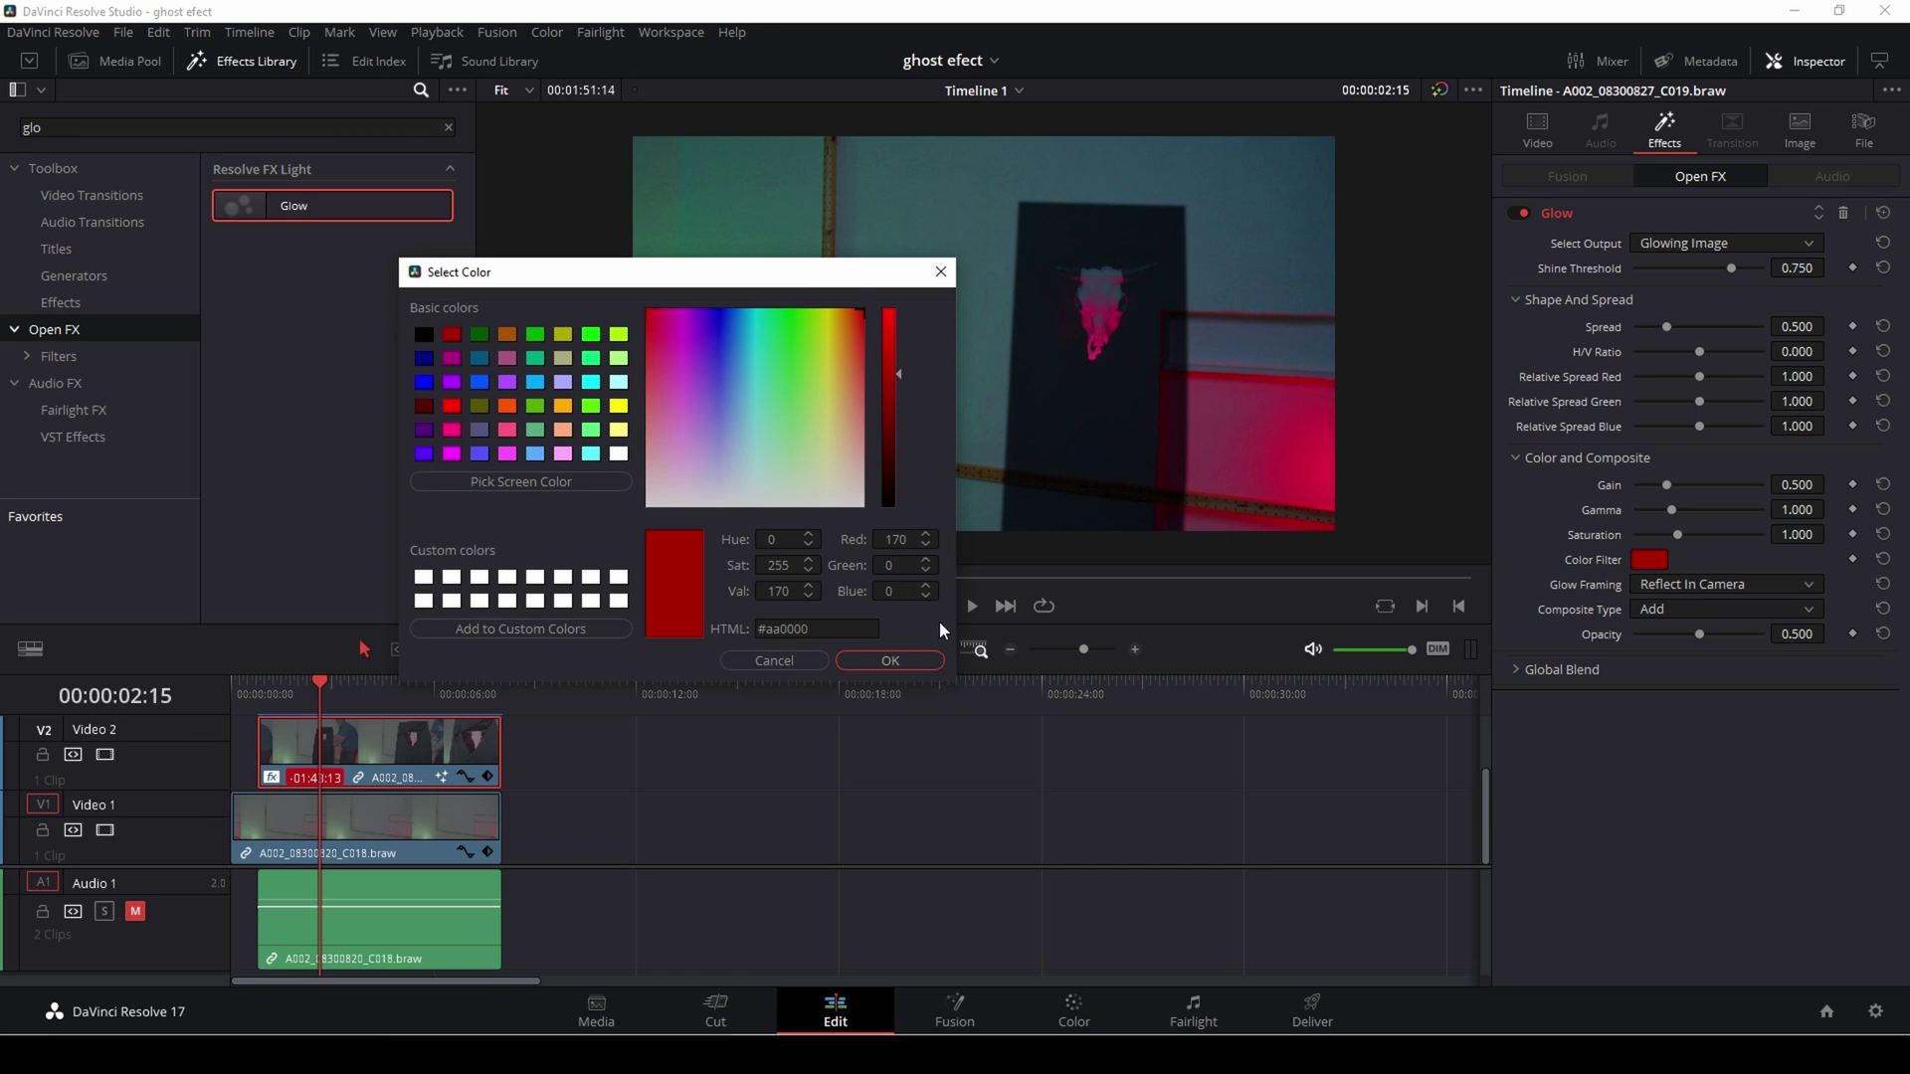
left_click(906, 661)
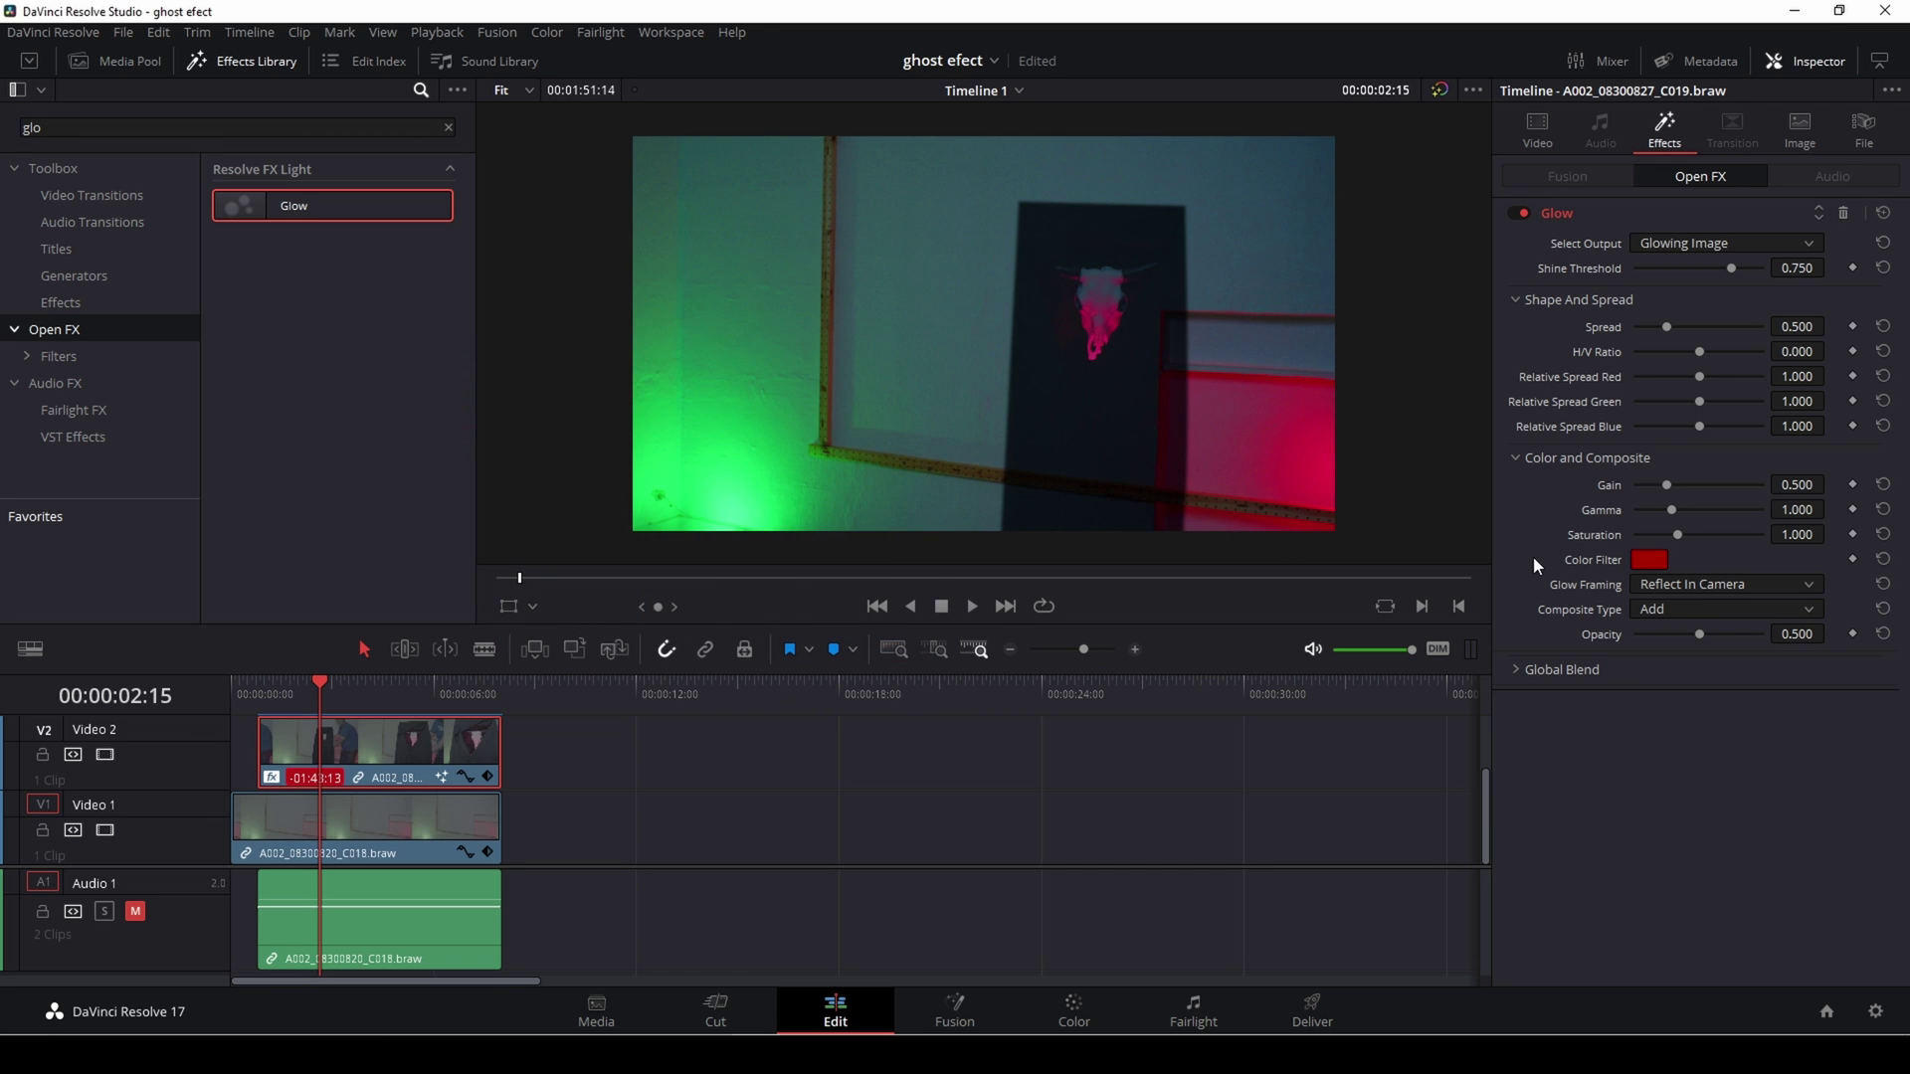
Step: Set Glow Spread 0.915, Composite Type Screen, H/V Ratio 0.426, and raise Gain and Saturation
left_click_drag(1666, 328, 1697, 332)
left_click(1672, 611)
left_click(1696, 745)
left_click_drag(1699, 352, 1727, 353)
mouse_move(1667, 485)
left_mouse_down()
mouse_move(1751, 496)
mouse_move(1743, 525)
mouse_move(1760, 526)
left_mouse_up()
left_click_drag(1677, 539, 1763, 548)
Step: Toggle the Glow off and on to compare, save the project, and check a later frame
left_click(1516, 213)
left_click(1518, 213)
key("ctrl+s")
mouse_move(388, 686)
left_mouse_down()
mouse_move(425, 697)
mouse_move(402, 697)
left_mouse_up()
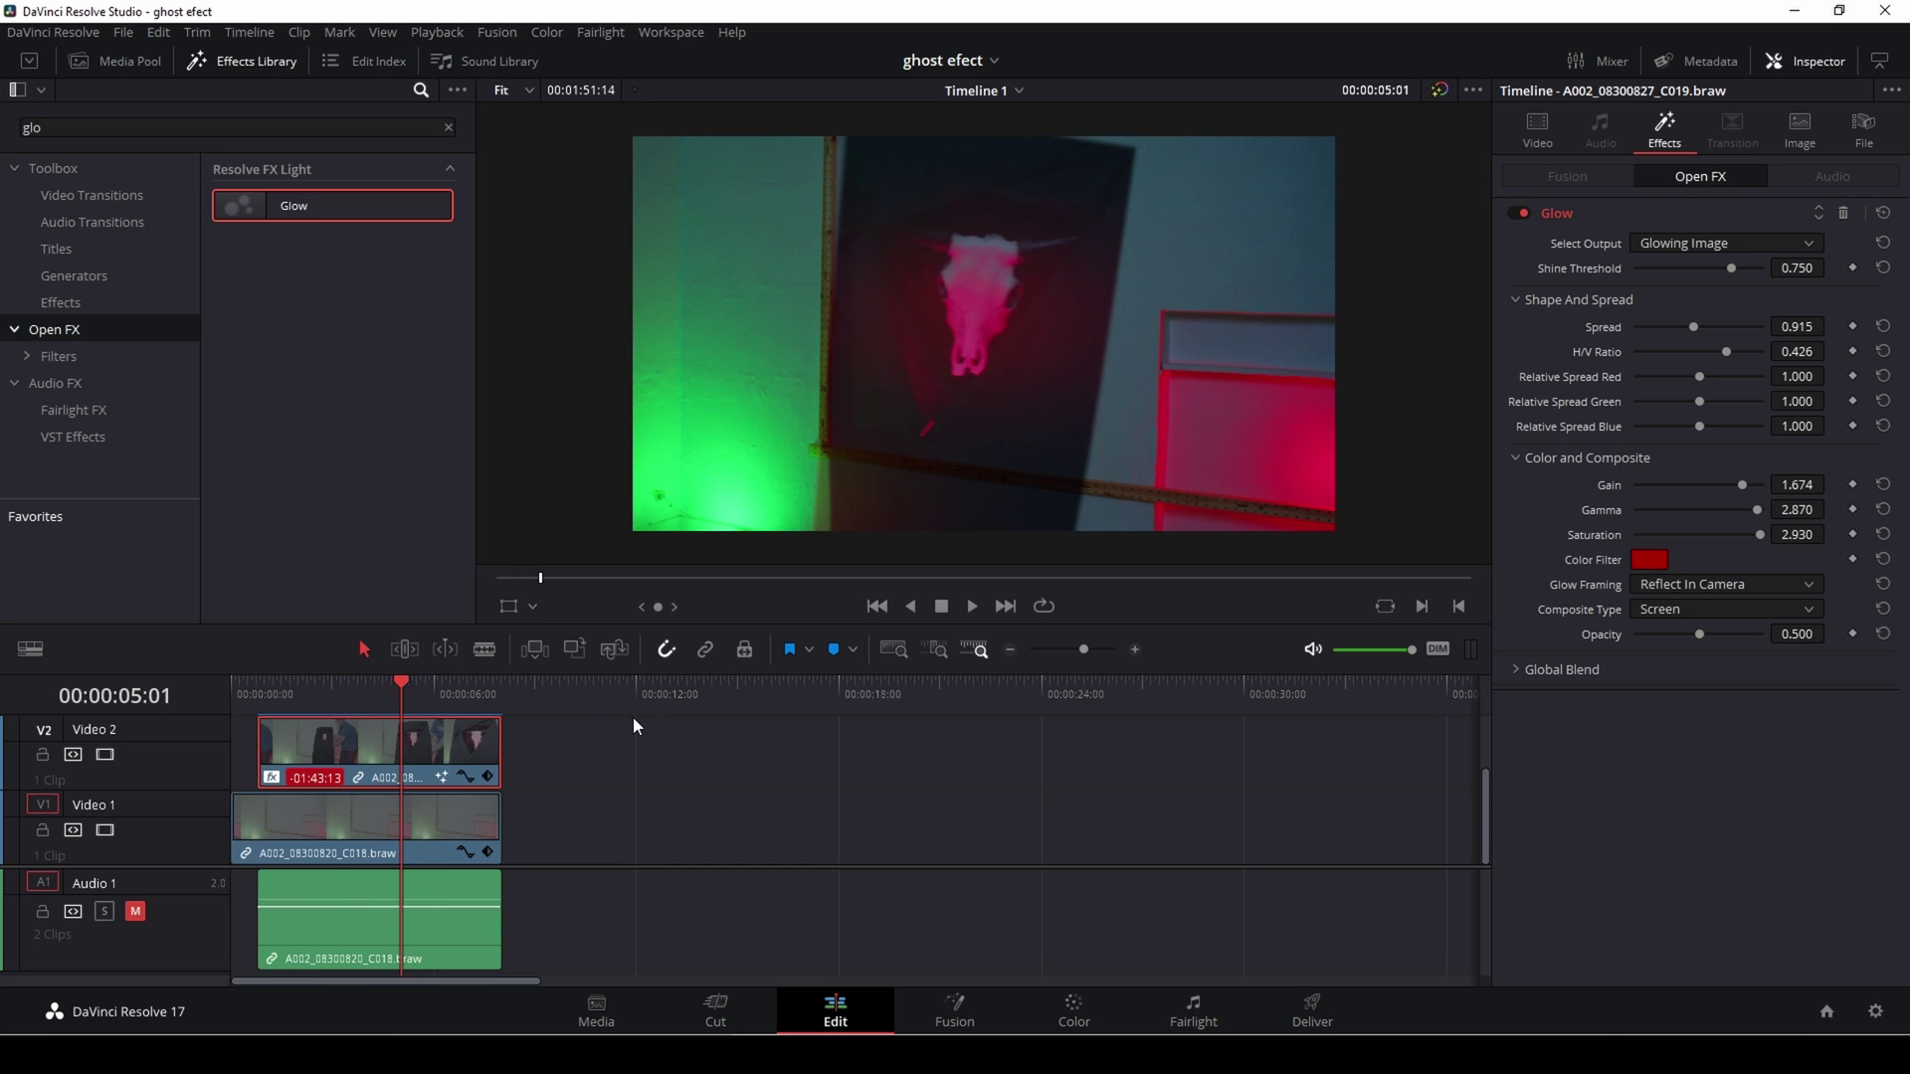
scroll(636, 724, "up", 2)
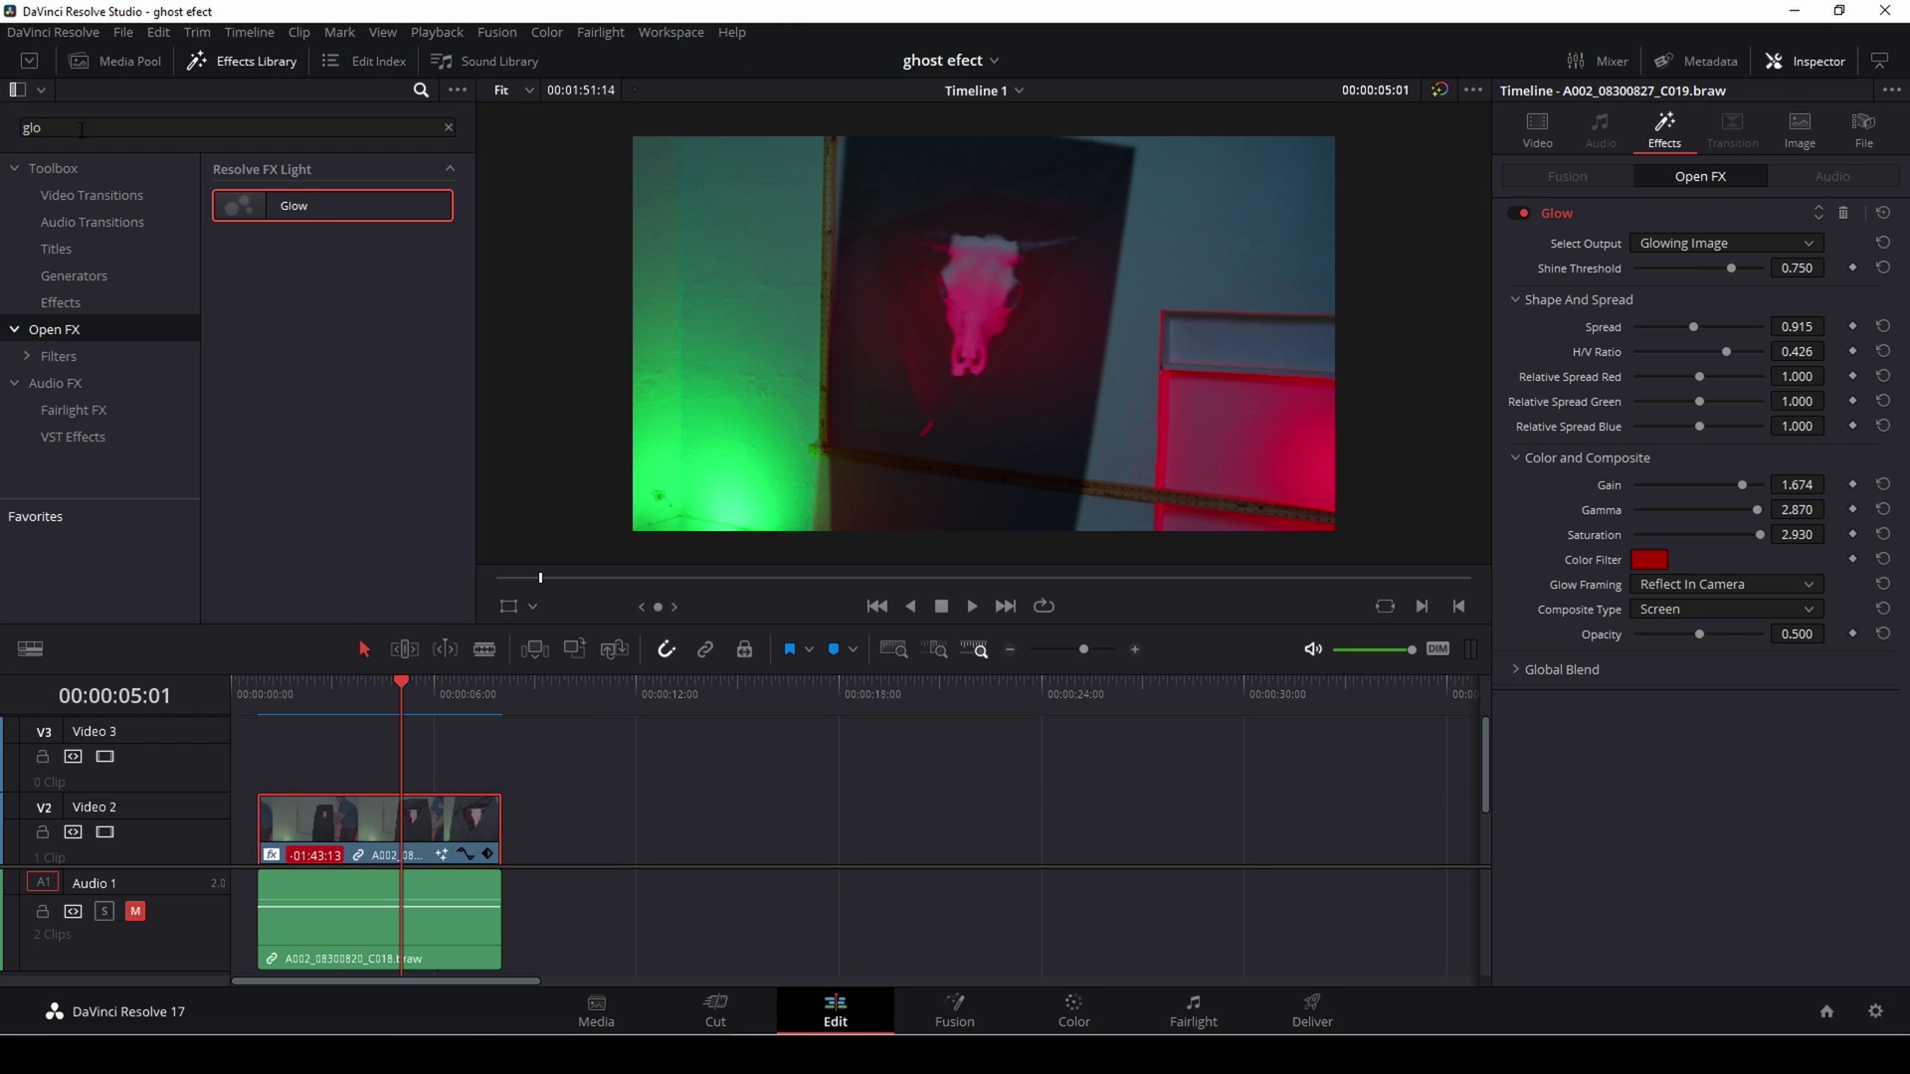
double_click(5, 127)
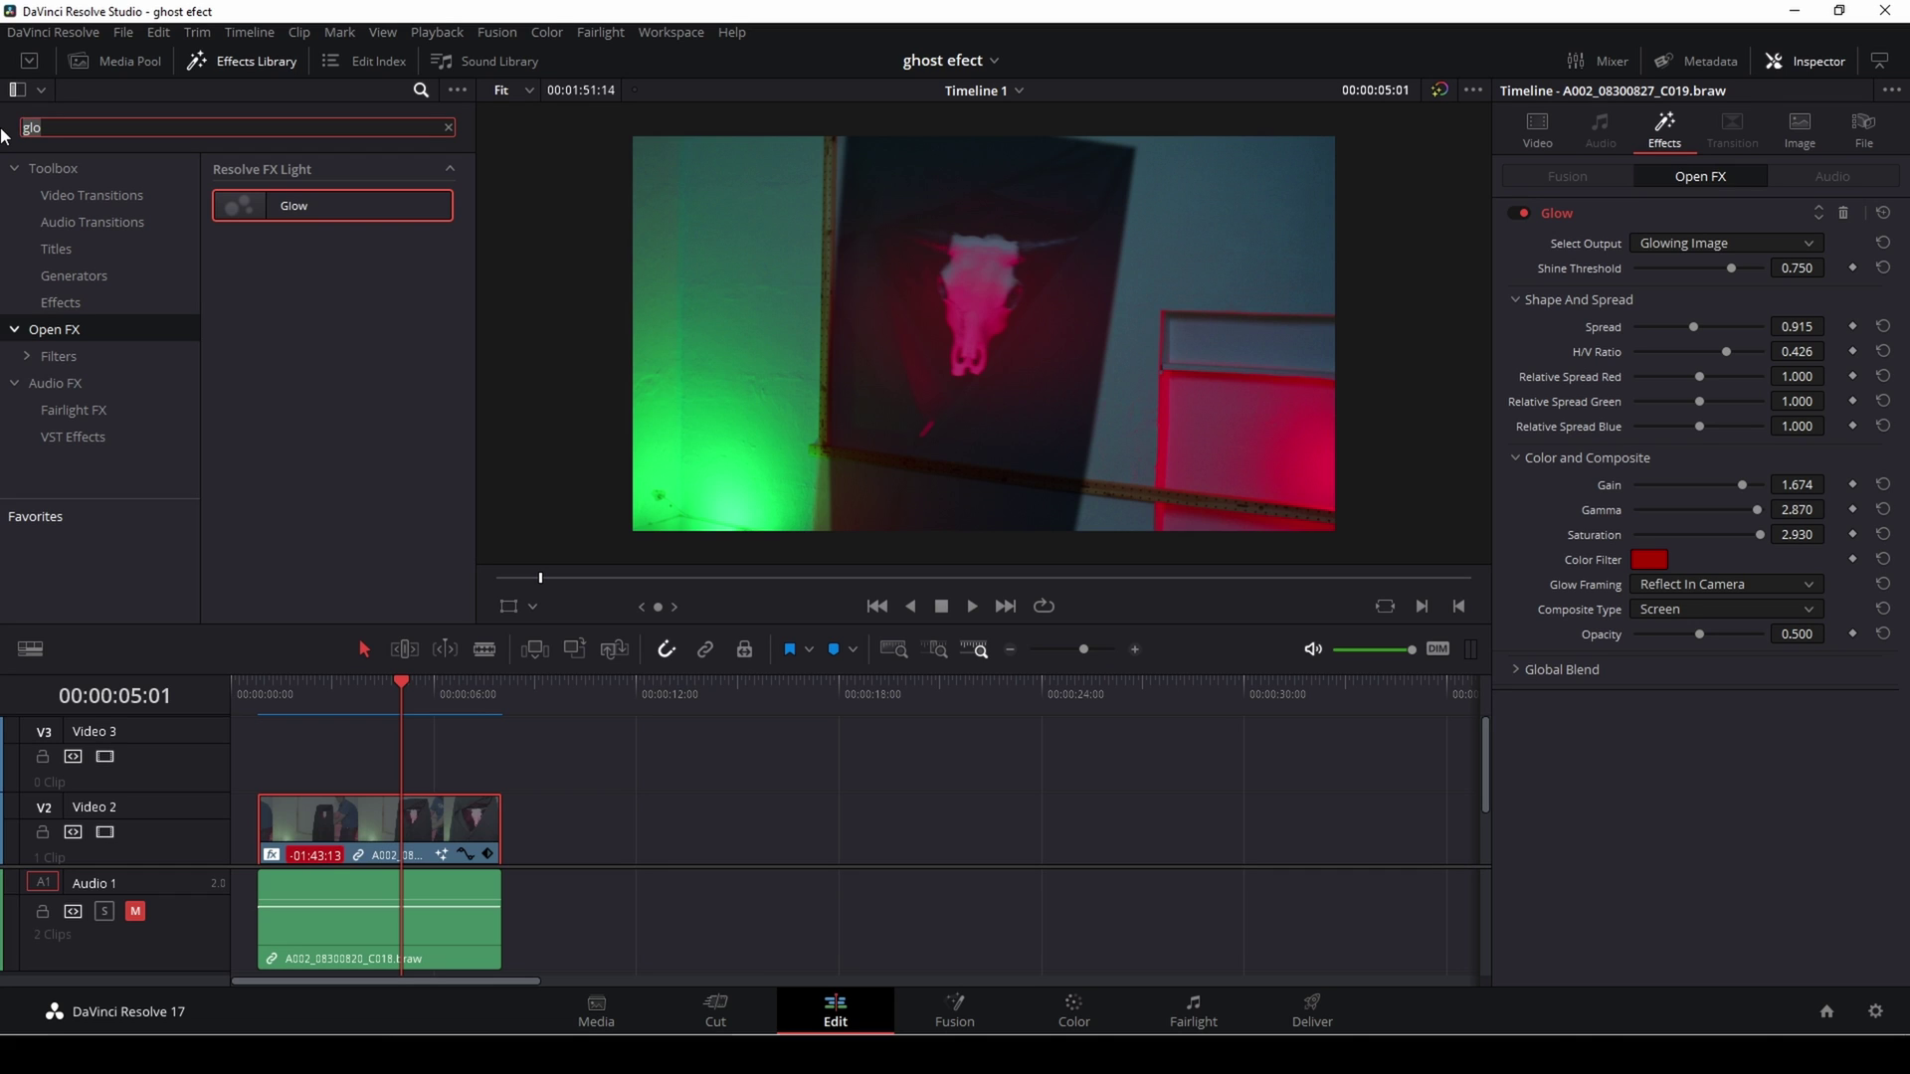